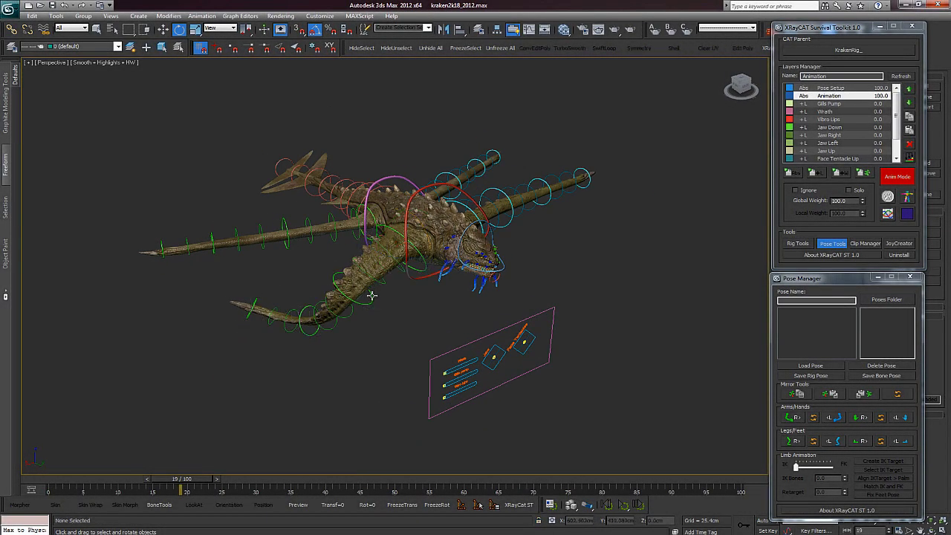
Step: Select the head controller and drag the Vocal A slider right to open the boy's mouth
click(371, 295)
click(516, 215)
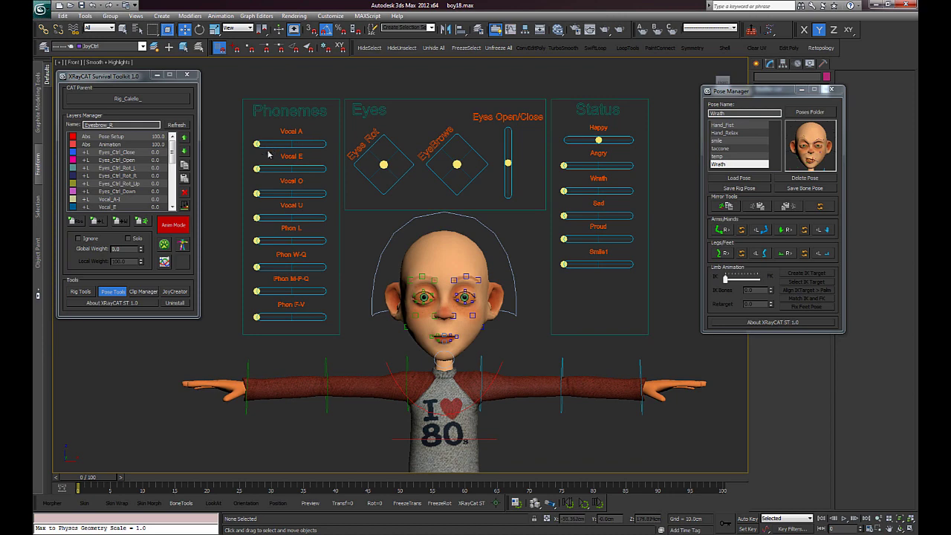
mouse_move(255, 144)
mouse_down()
mouse_move(354, 141)
mouse_move(256, 128)
mouse_move(251, 162)
mouse_up()
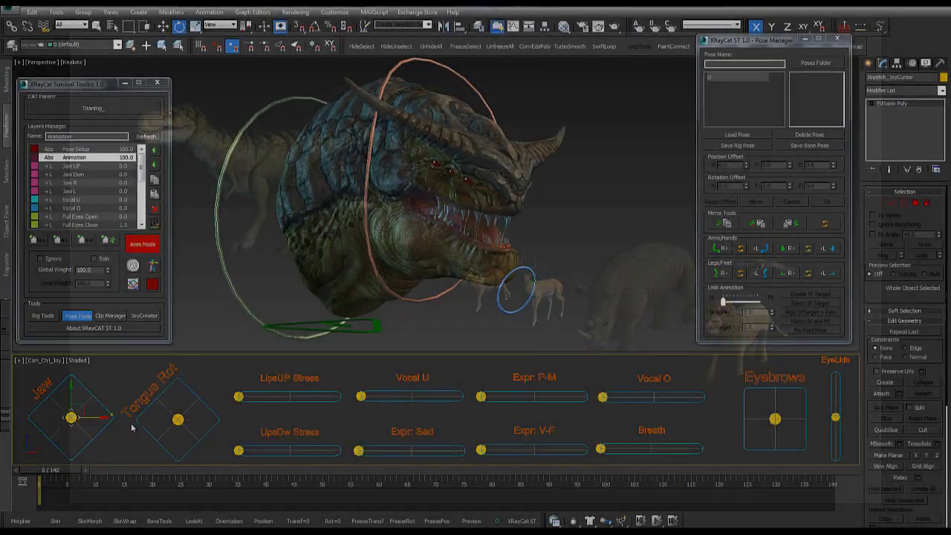
Step: Work the Jaw joystick to open and close the creature's mouth, then apply the Facial Smile pose
drag(71, 418, 61, 383)
drag(55, 429, 68, 422)
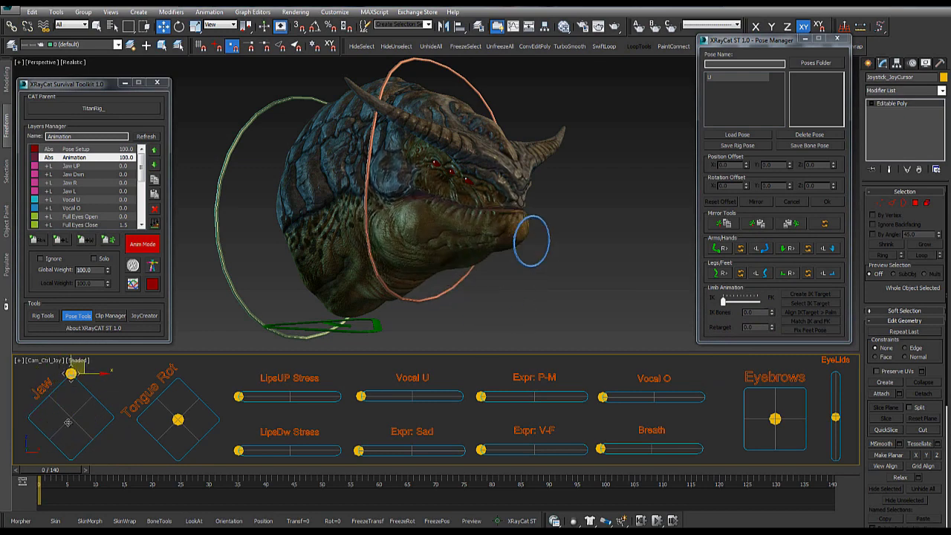
mouse_move(71, 371)
mouse_down()
mouse_move(77, 476)
mouse_move(71, 445)
mouse_up()
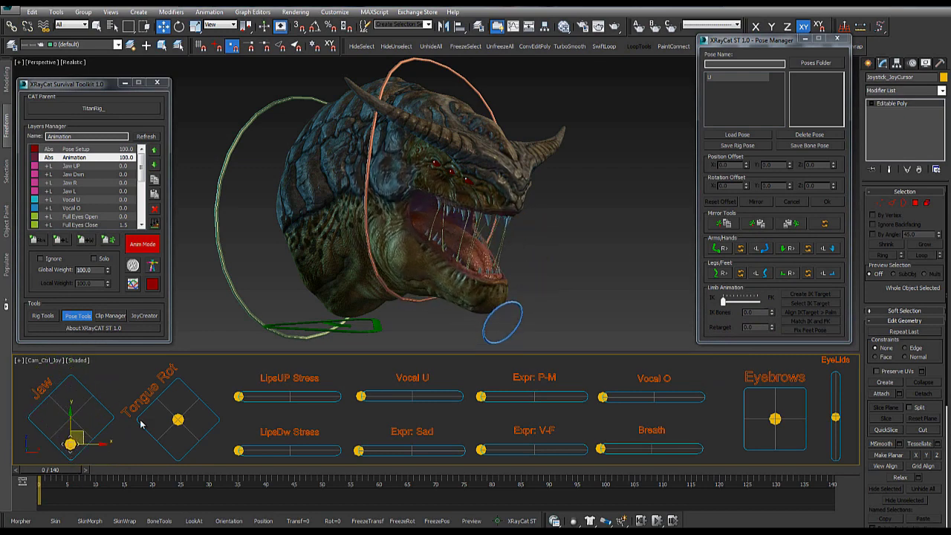
drag(175, 428, 178, 437)
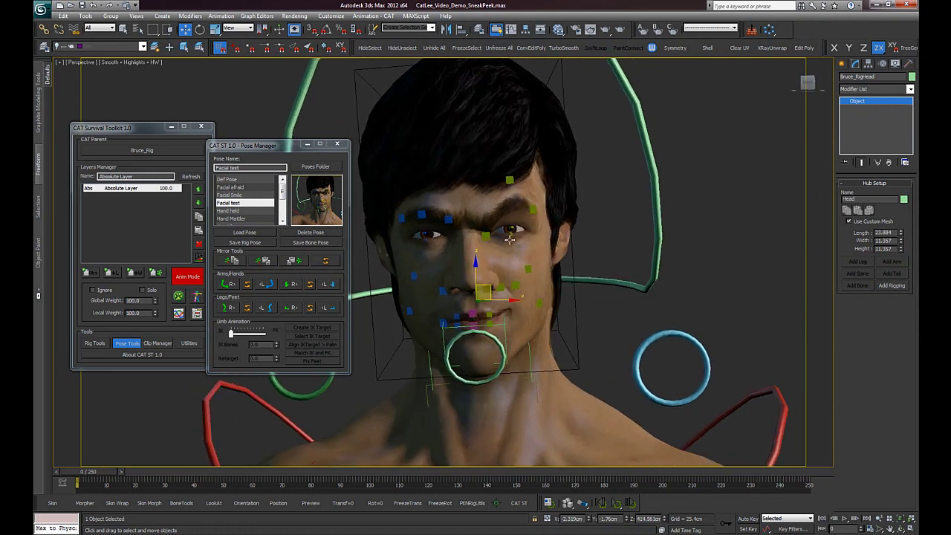
click(246, 196)
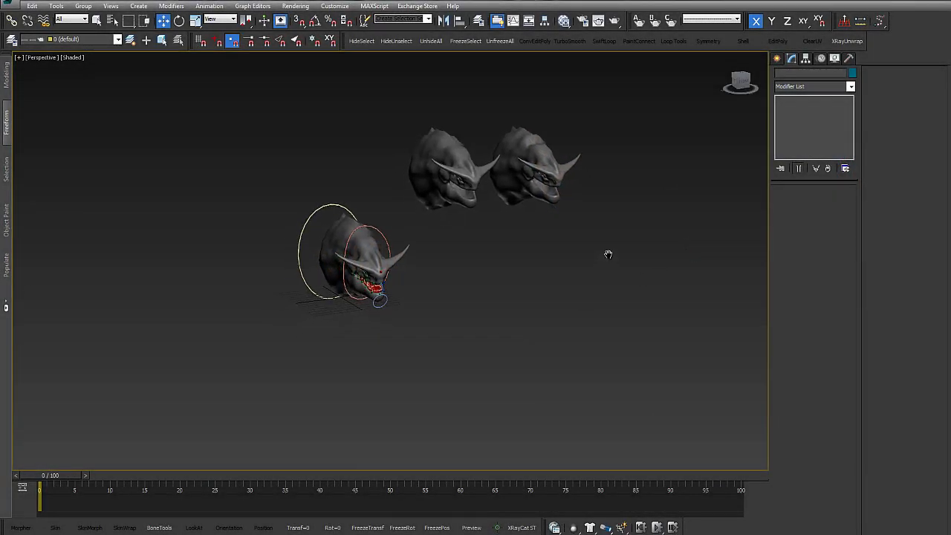
Step: Frame the three creature heads and place the XRayCat Survival Toolkit 1.5 panel at the upper left
scroll(608, 254, down, 5)
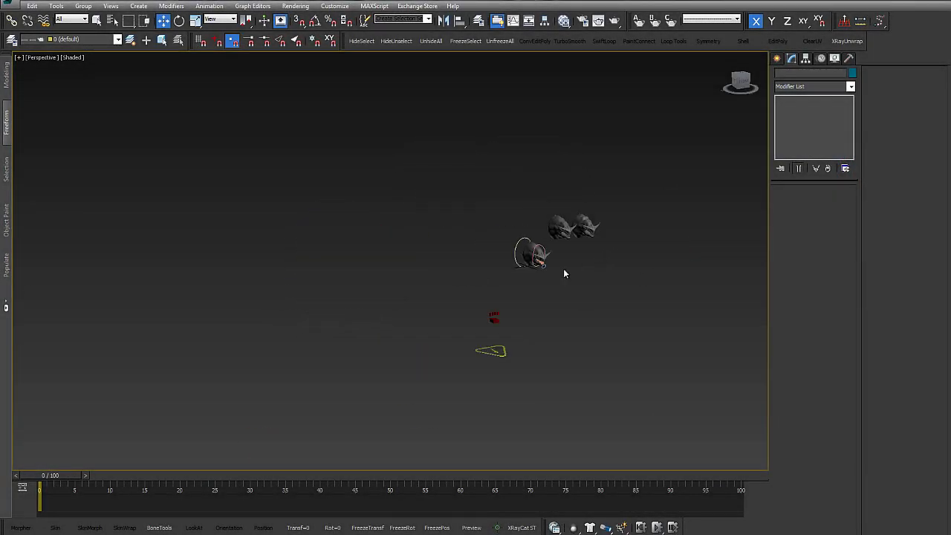
scroll(565, 272, up, 3)
scroll(448, 285, up, 3)
middle_drag(382, 269, 304, 283)
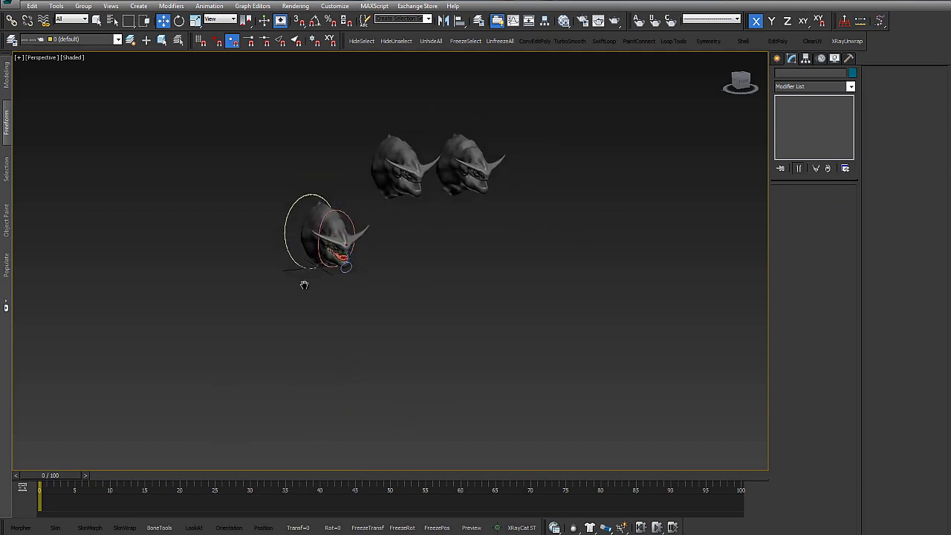
click(524, 529)
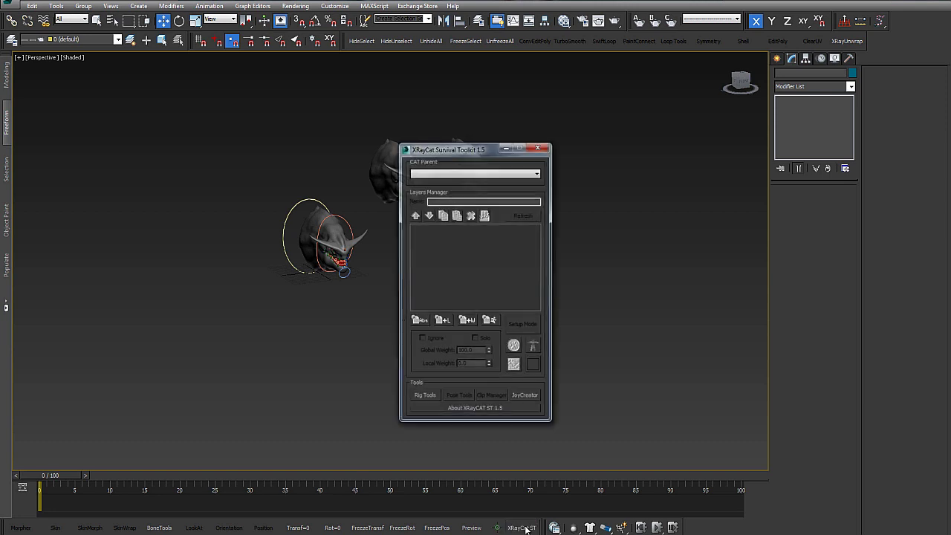
drag(479, 148, 144, 112)
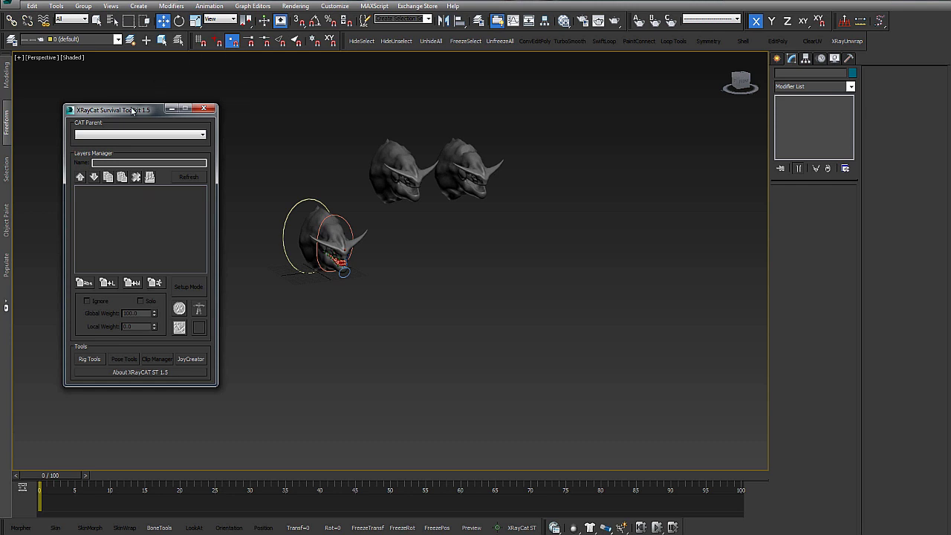
mouse_move(135, 115)
mouse_down()
mouse_move(157, 99)
mouse_move(128, 97)
mouse_up()
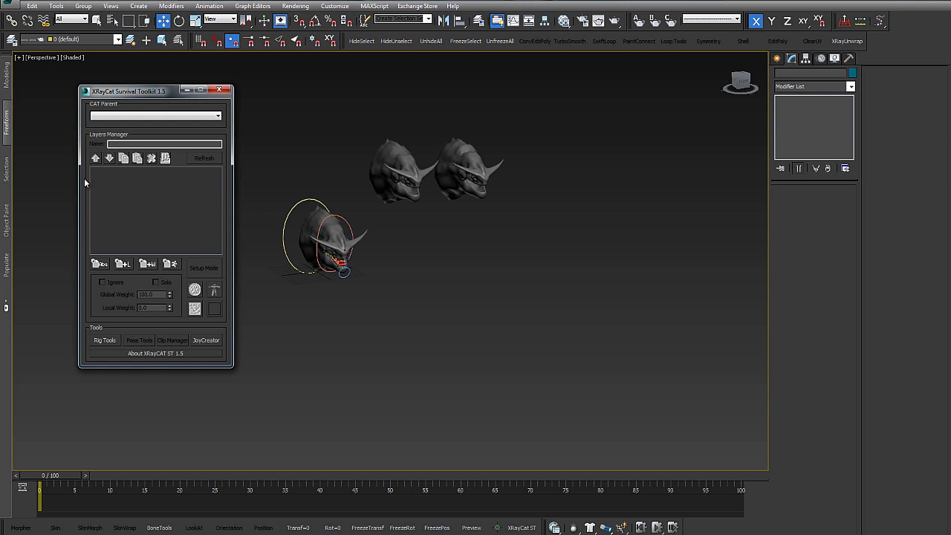
Step: Choose TitanRig_ as the CAT Parent and select its last adjustment layer
click(135, 115)
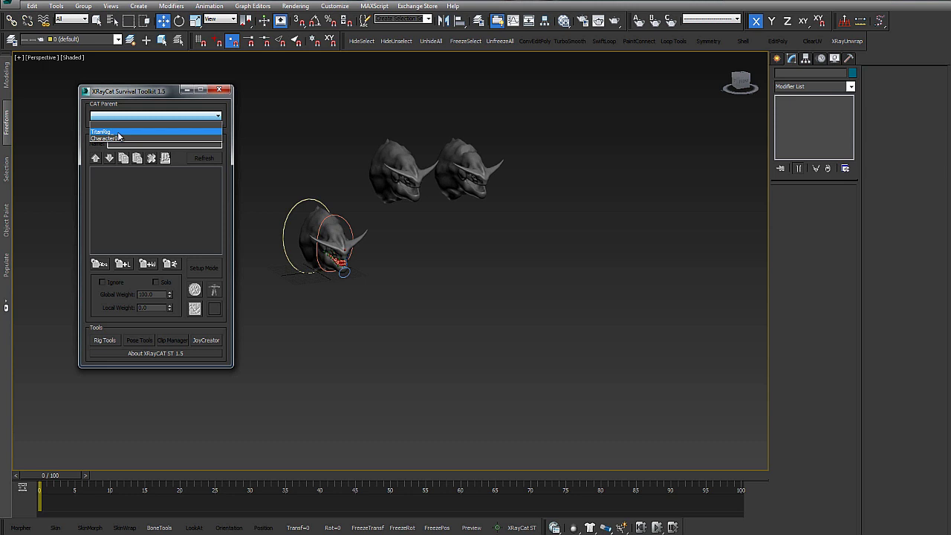
click(117, 133)
click(117, 172)
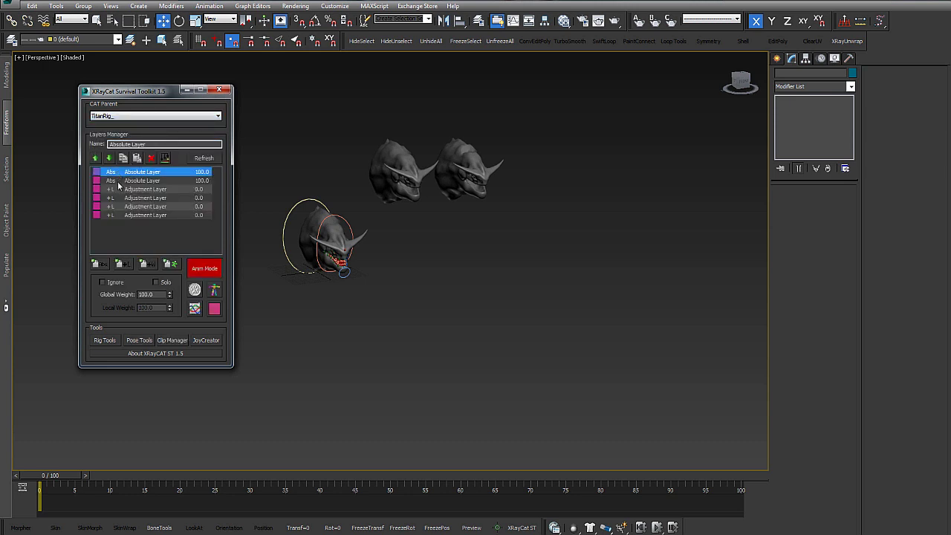
key(Down)
key(Down)
key(Down)
key(Down)
key(Down)
middle_drag(375, 152, 416, 148)
scroll(417, 149, up, 3)
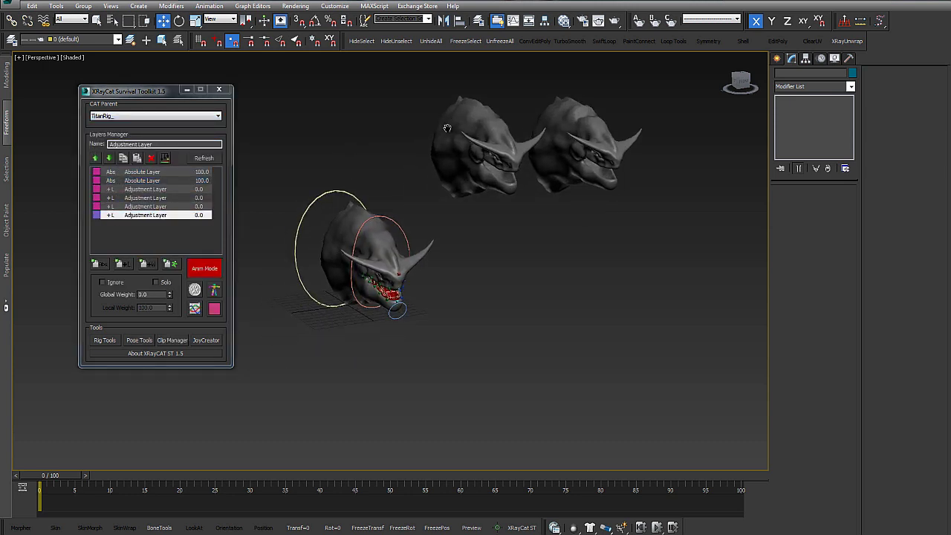
scroll(342, 145, up, 2)
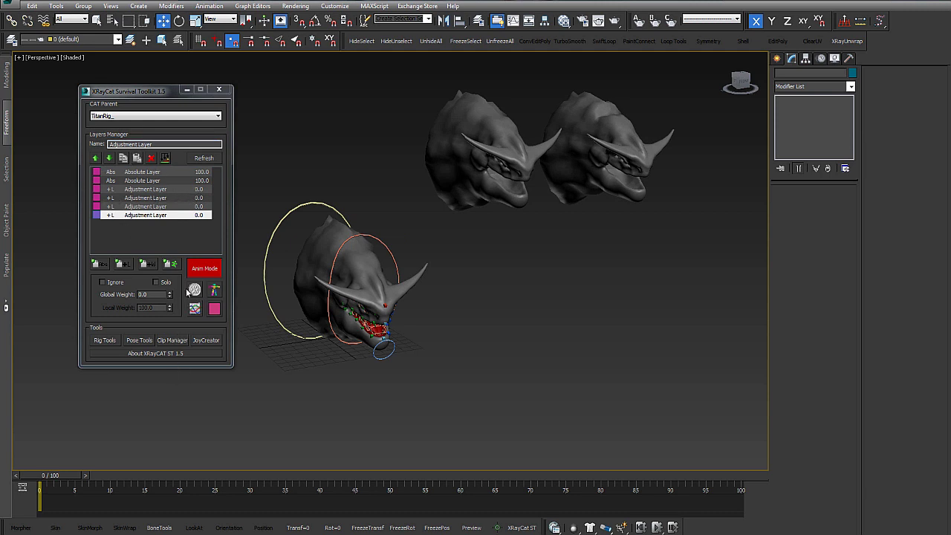
Step: Add four more adjustment layers with +L and enlarge the toolkit to show them all
click(128, 266)
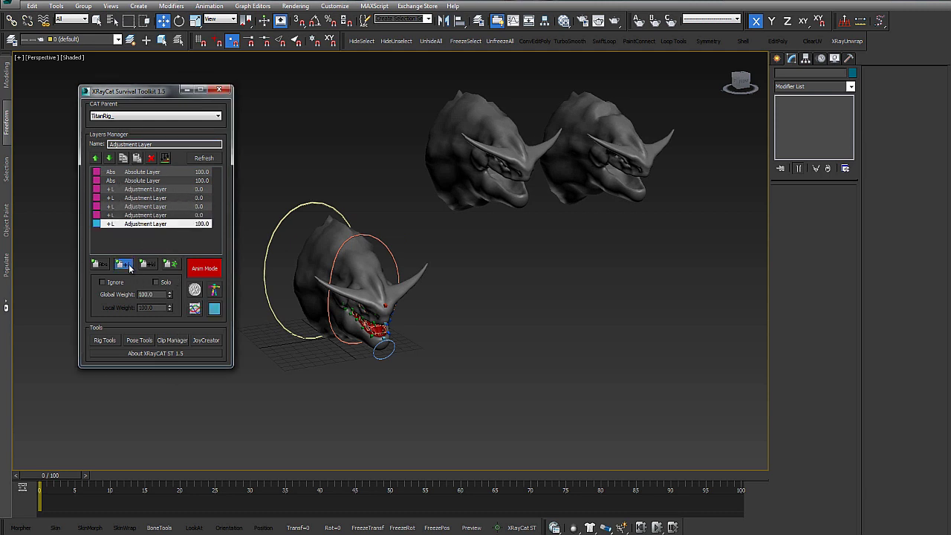
click(128, 266)
click(128, 267)
click(127, 266)
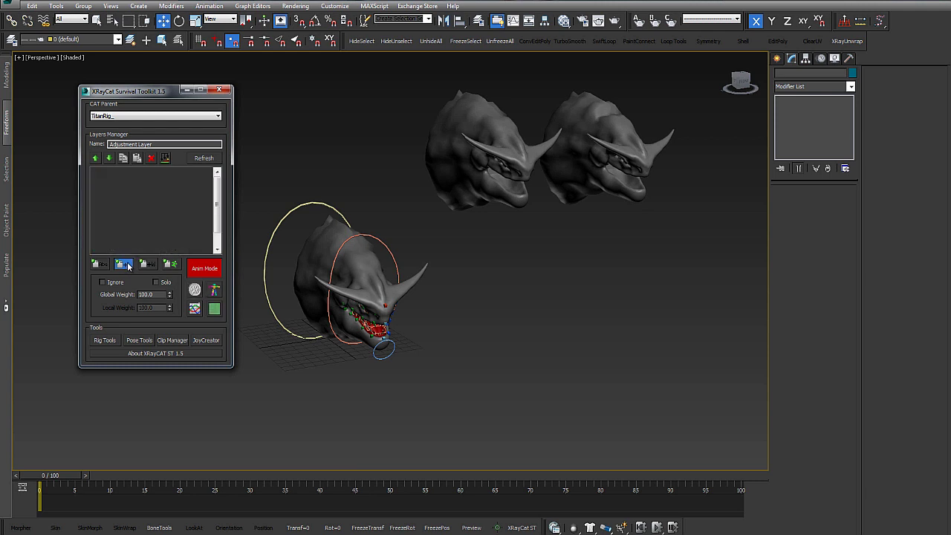
drag(165, 366, 179, 455)
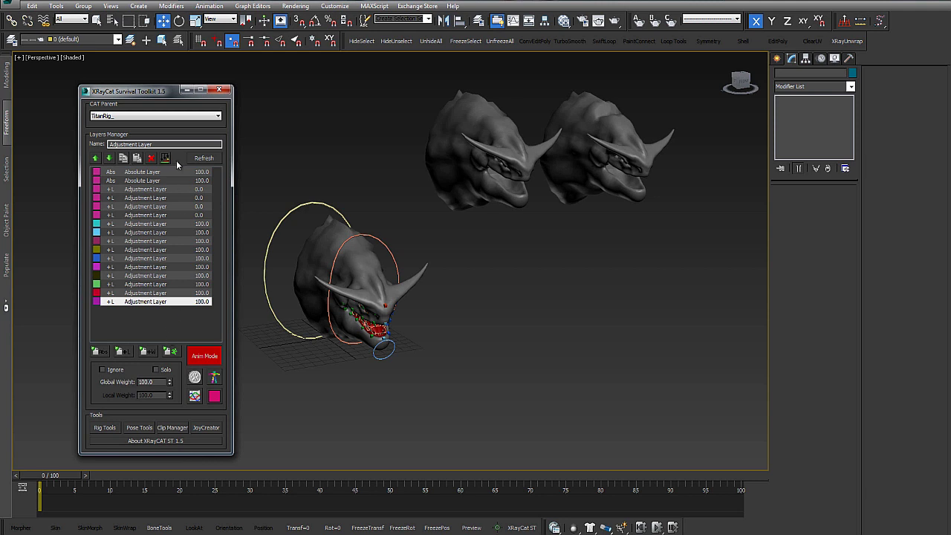
Step: Delete the extra adjustment layers, leaving six layers for TitanRig_
click(151, 159)
click(150, 159)
click(151, 159)
click(151, 159)
click(151, 159)
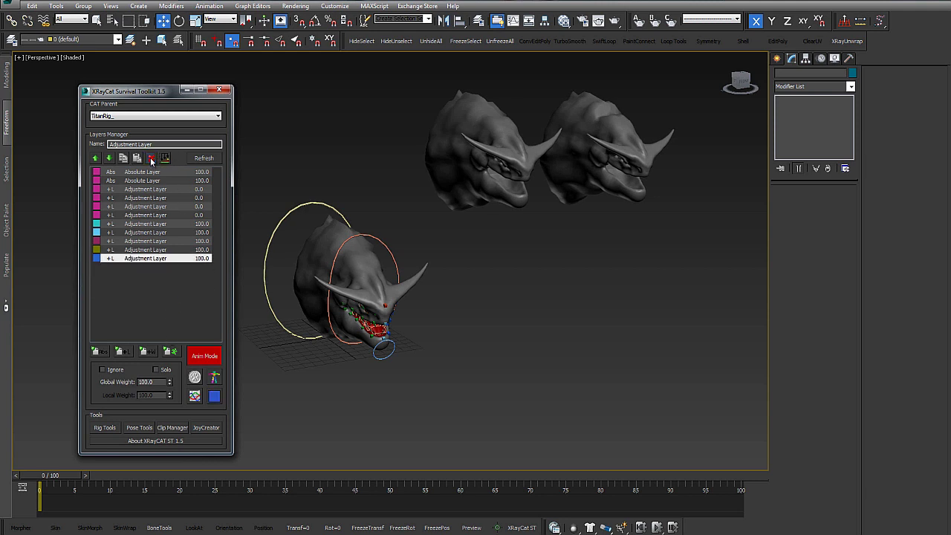
click(151, 159)
click(151, 159)
click(150, 159)
click(151, 159)
click(151, 159)
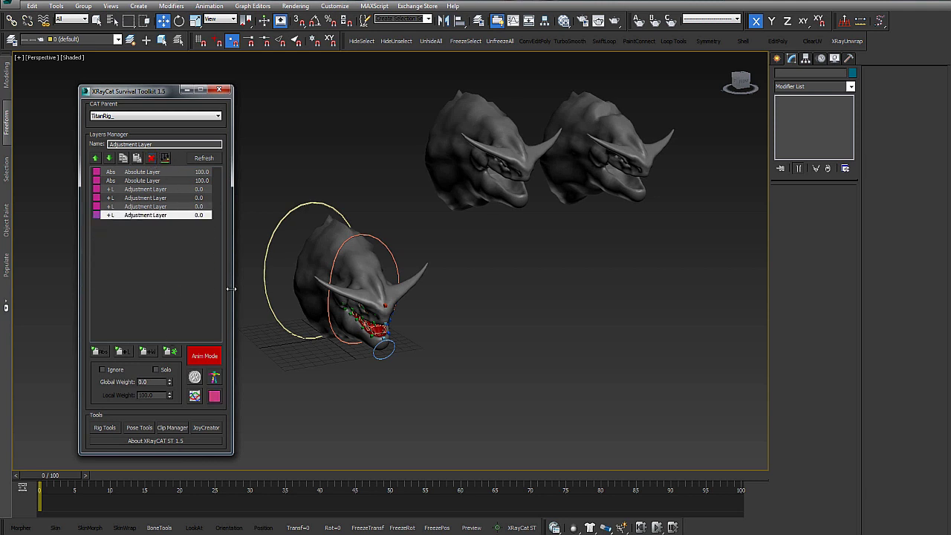
Step: Preview adjustment layer weights and move the toolkit panel further left
drag(169, 382, 179, 449)
click(175, 206)
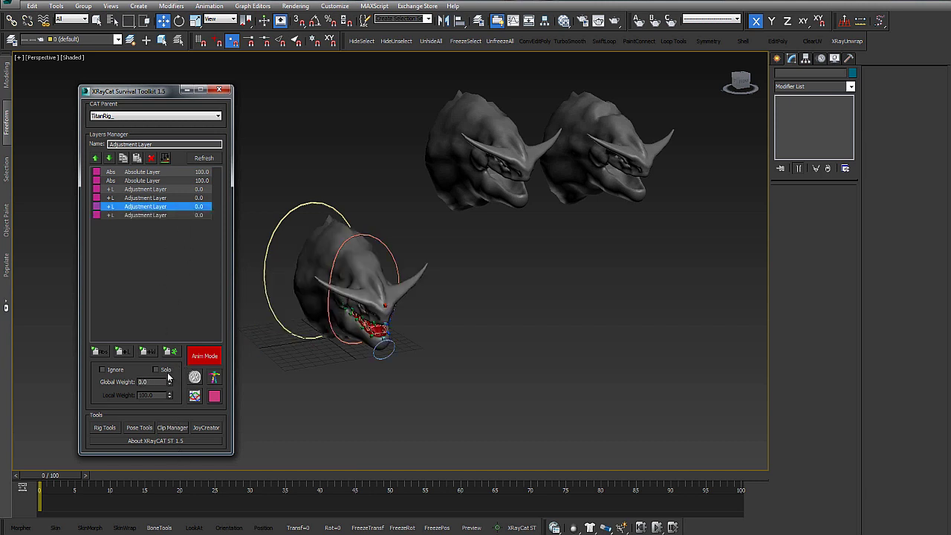
mouse_move(169, 382)
mouse_down()
mouse_move(208, 451)
mouse_move(201, 387)
mouse_up()
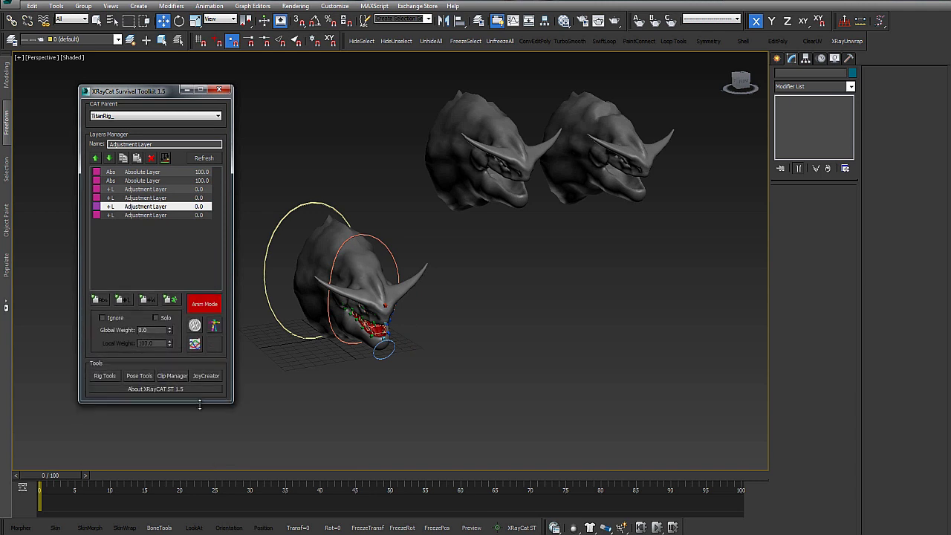
drag(166, 93, 116, 92)
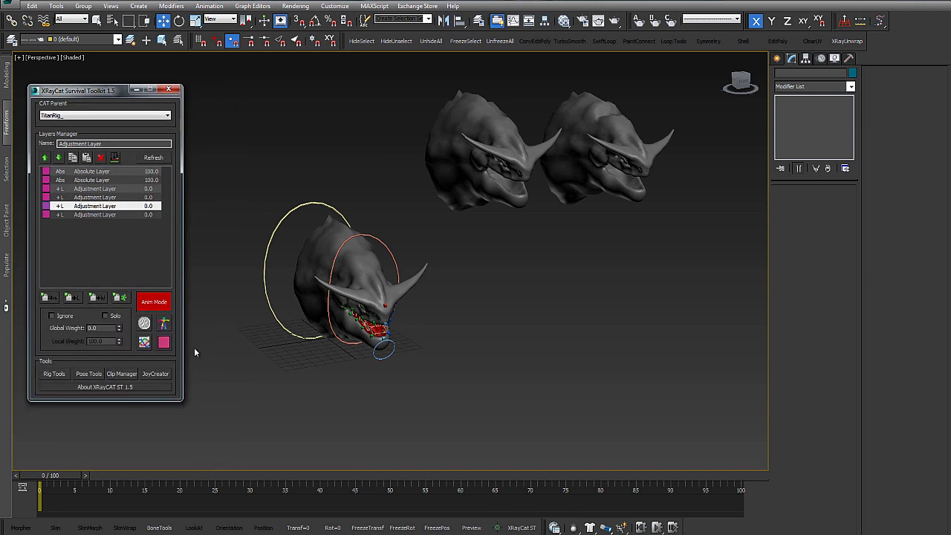
middle_drag(284, 240, 230, 206)
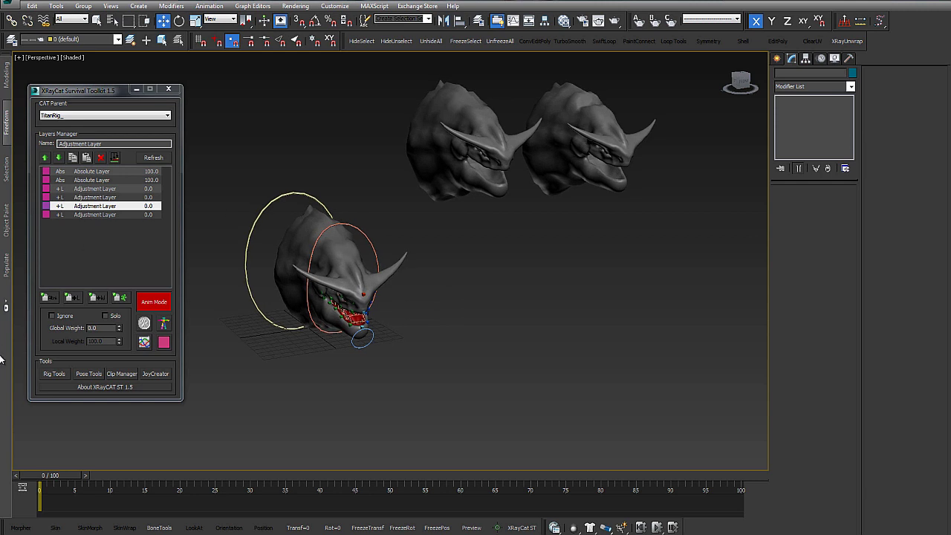
drag(101, 94, 116, 86)
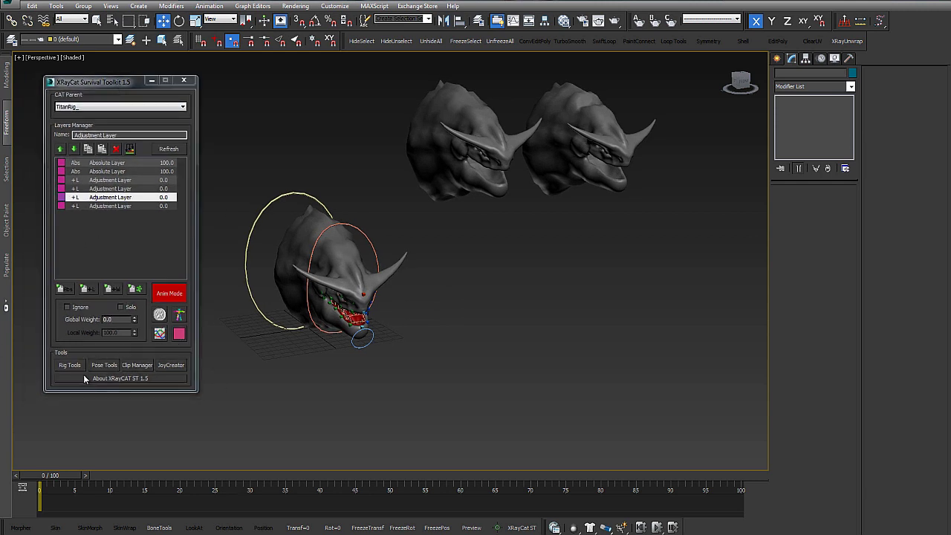
Step: Open the Pose Manager listing poses p1–p6 and place it at the upper right
click(104, 365)
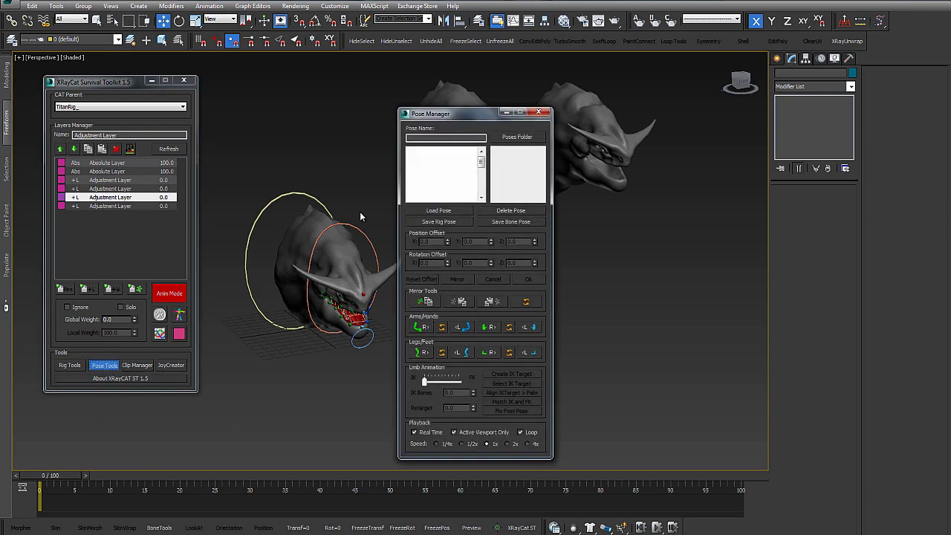
drag(469, 119, 763, 72)
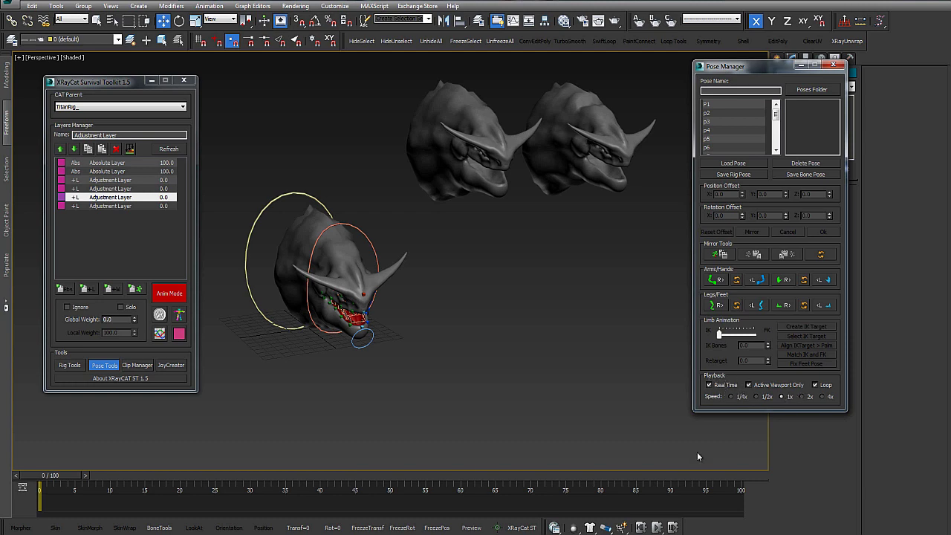
mouse_move(747, 68)
mouse_down()
mouse_move(722, 85)
mouse_move(797, 87)
mouse_up()
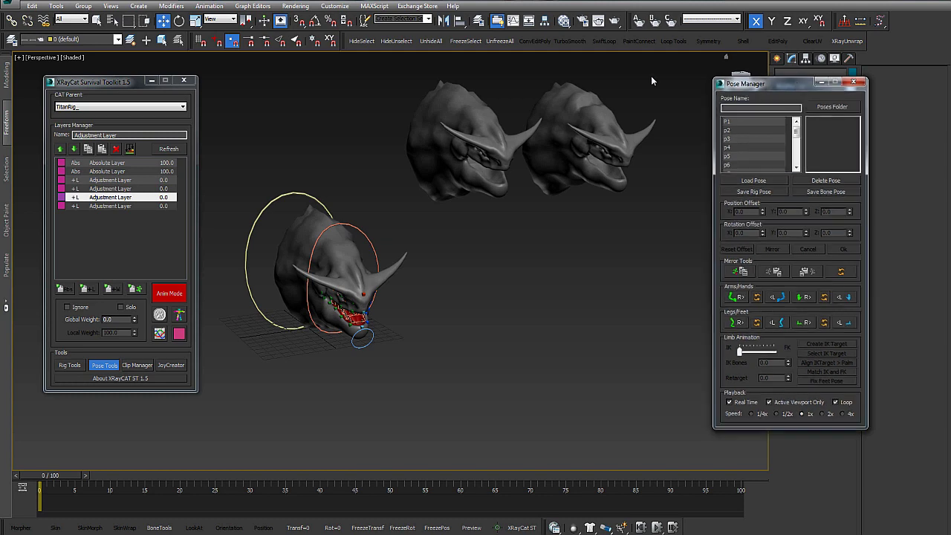
Step: In XRayJoyCreator, set CAT Parent to TitanRig_ and Blend Shape Mesh to Titan_Mesh
click(171, 365)
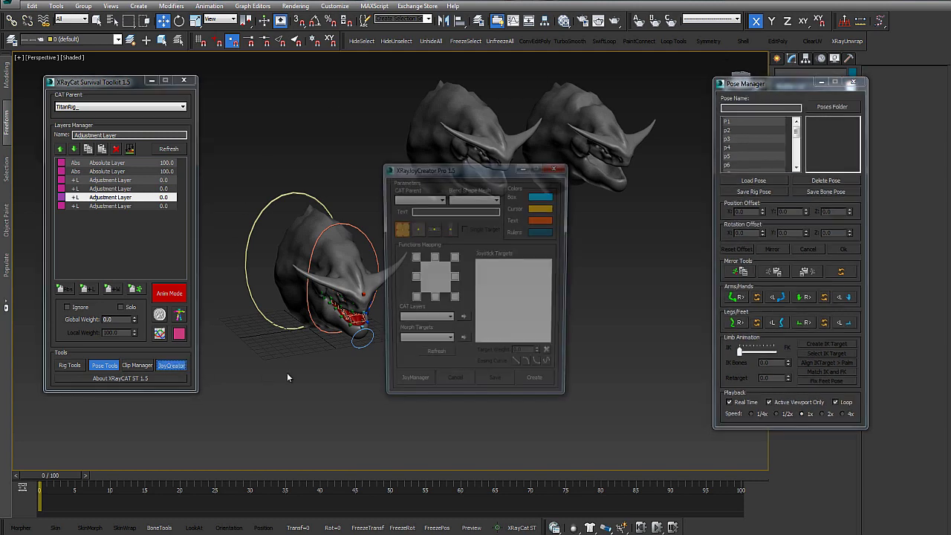
drag(480, 169, 564, 244)
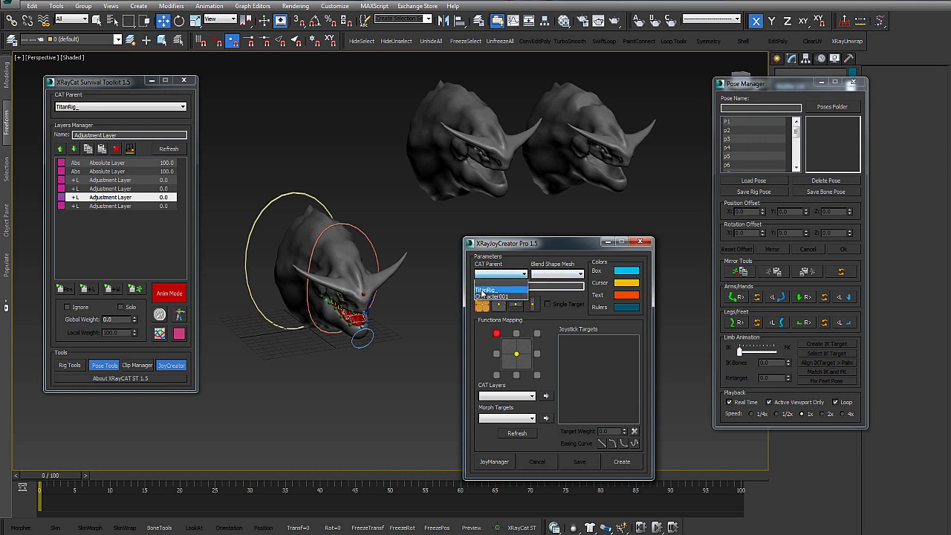
click(483, 291)
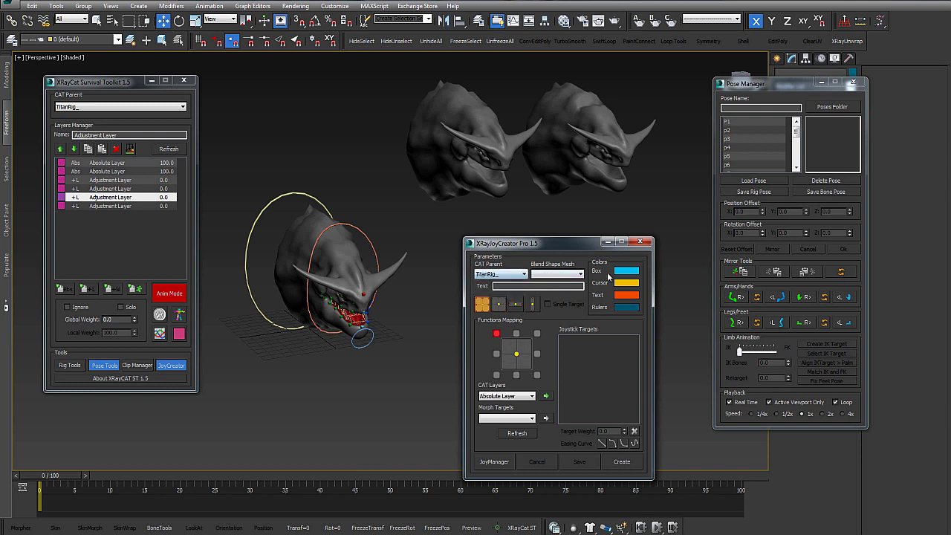
click(561, 275)
click(551, 292)
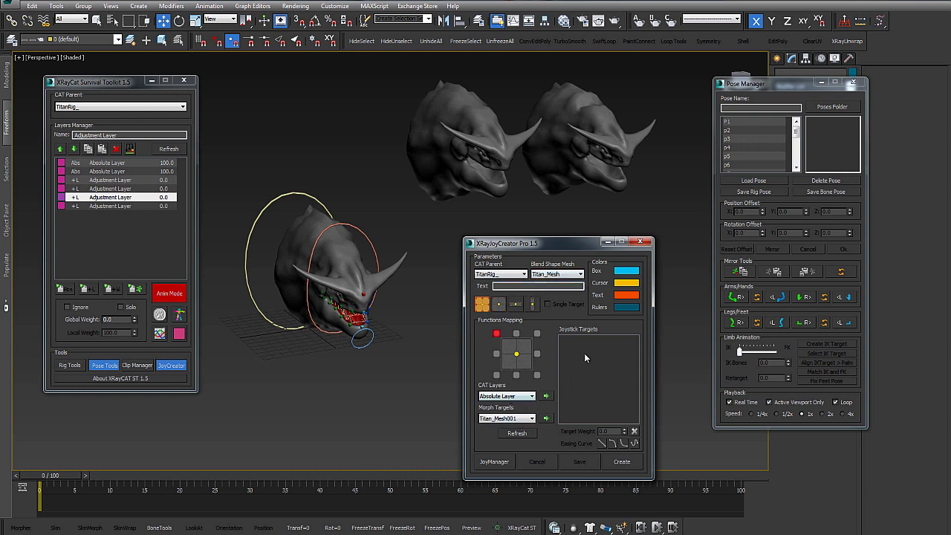
Step: Add Adjustment Layer and Titan_Mesh001 as joystick targets, then close the joystick creator
click(531, 396)
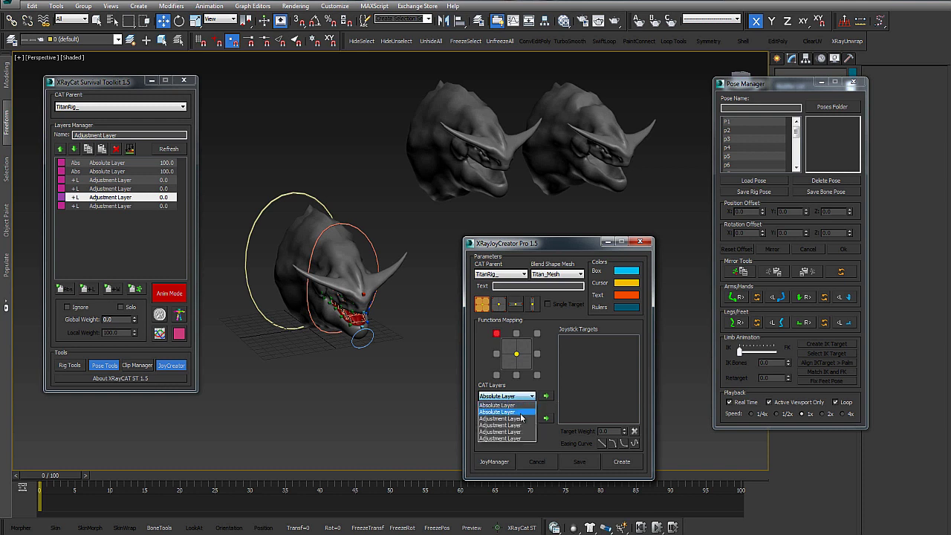
click(506, 423)
click(546, 396)
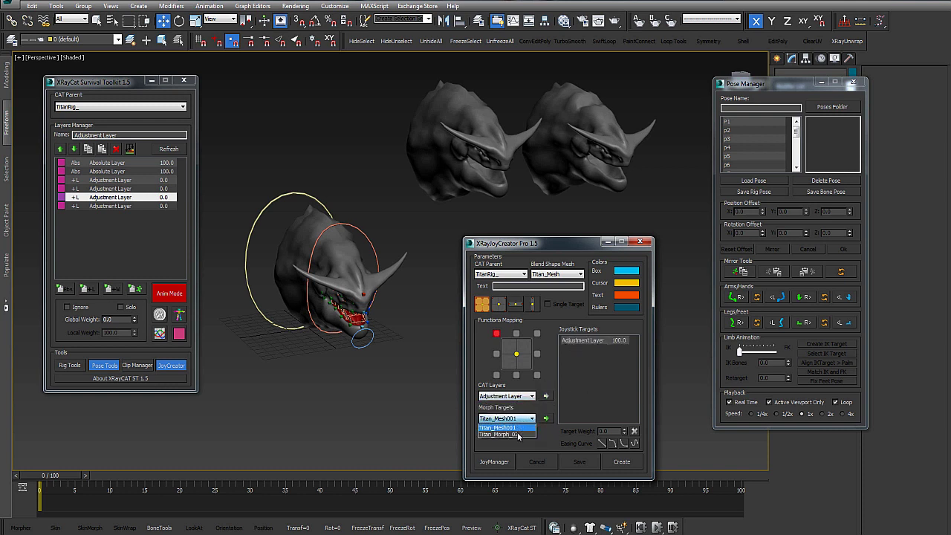
click(506, 428)
click(546, 419)
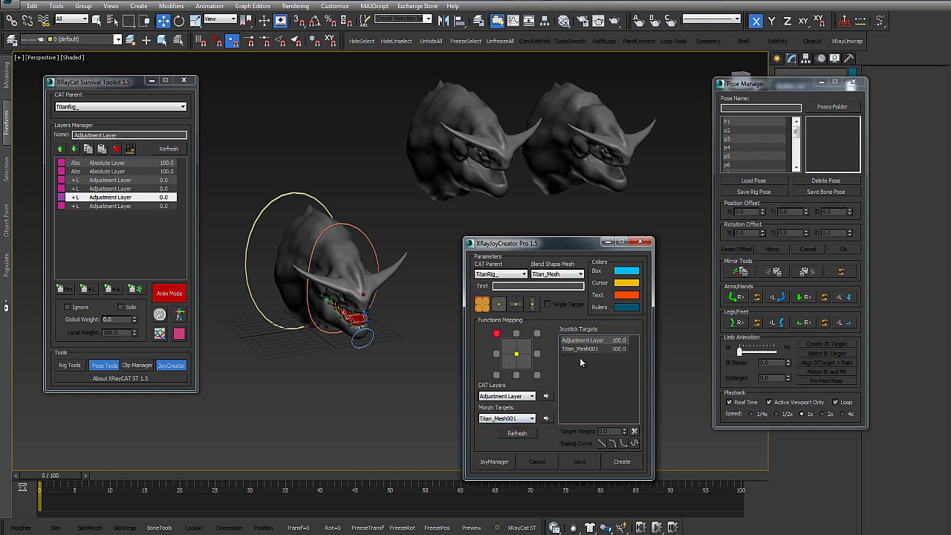
click(606, 341)
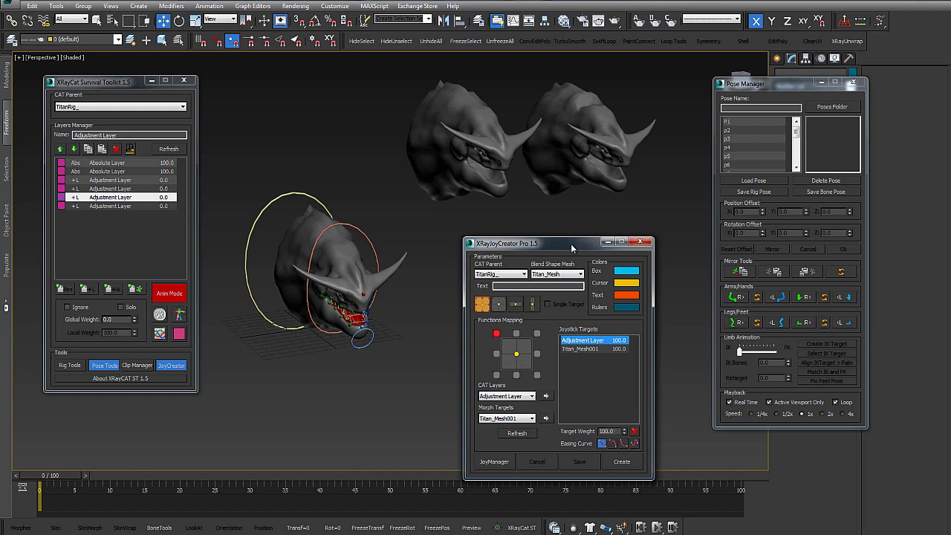
drag(571, 245, 560, 208)
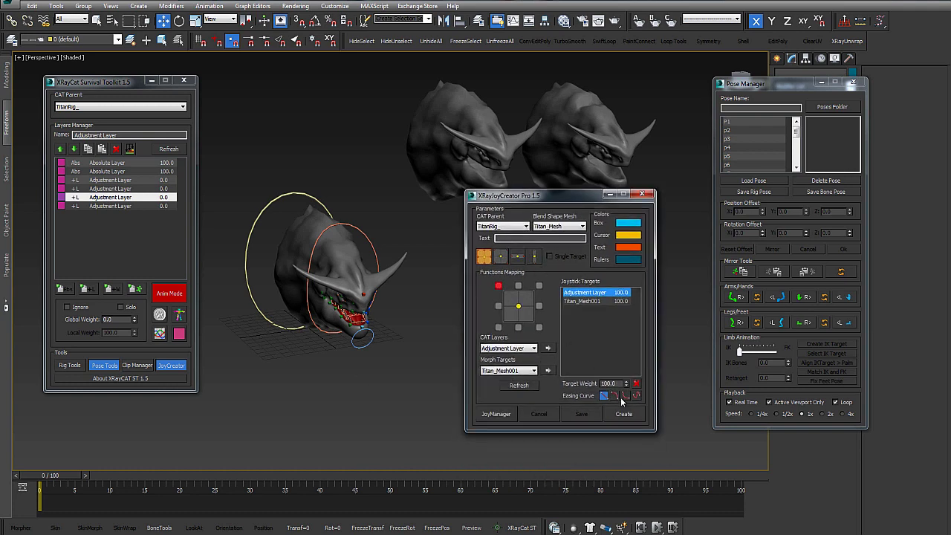
click(642, 195)
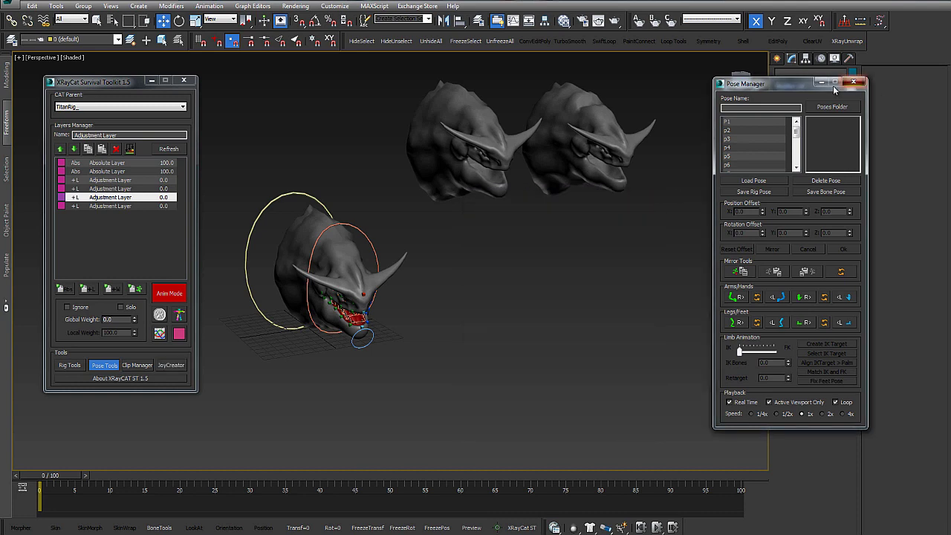
Step: Close the Pose Manager and frame the Titan heads from a three-quarter angle
click(853, 82)
drag(139, 90, 109, 109)
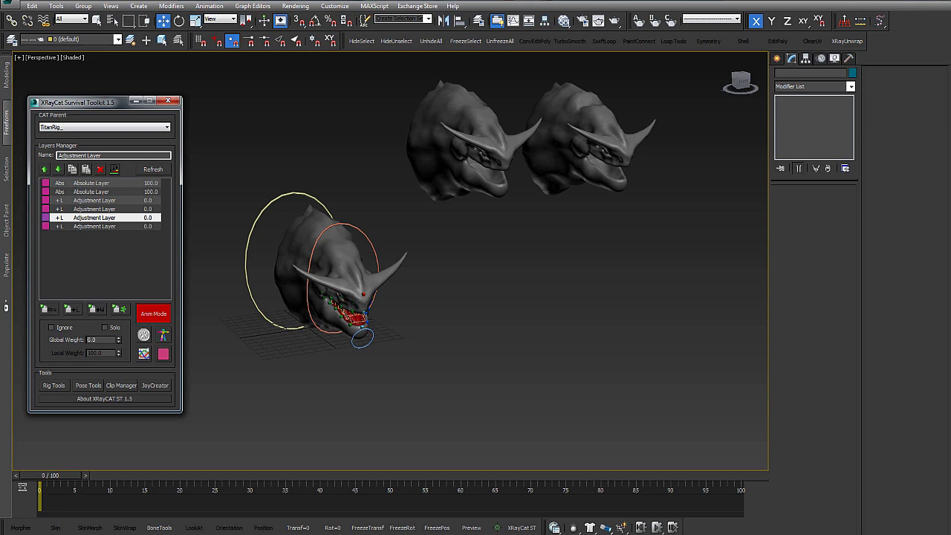
mouse_move(416, 201)
alt+middle_down()
mouse_move(424, 196)
mouse_move(344, 156)
mouse_move(320, 56)
alt+middle_up()
click(428, 416)
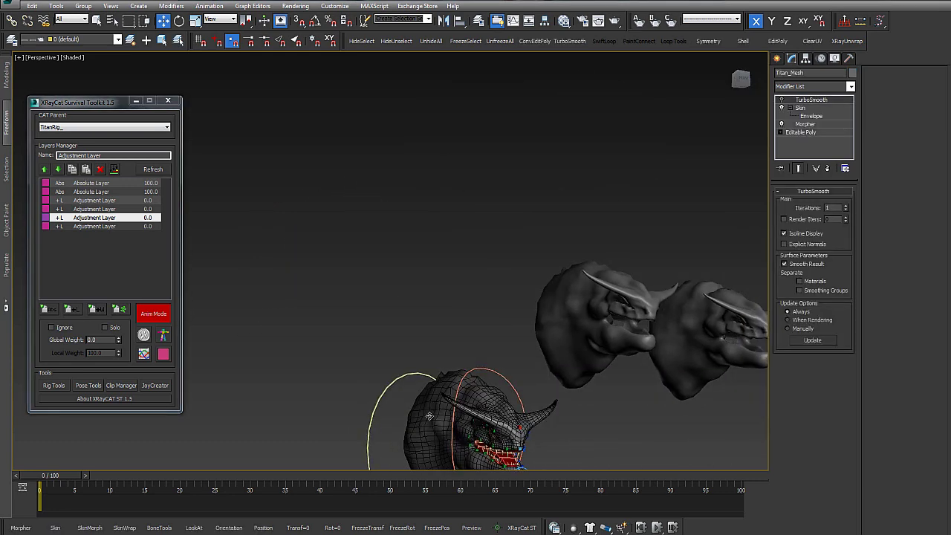
mouse_move(441, 410)
alt+middle_down()
mouse_move(463, 316)
mouse_move(461, 335)
mouse_move(444, 345)
mouse_move(499, 318)
alt+middle_up()
alt+middle_drag(606, 276, 489, 285)
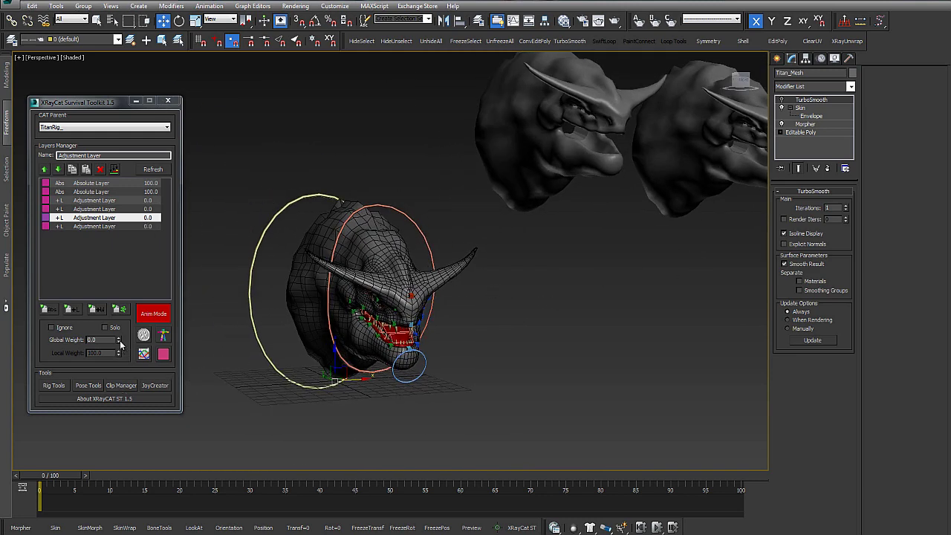
Step: Test the fourth layer's weight, reset it, then select the third Adjustment Layer to tilt the head
click(117, 225)
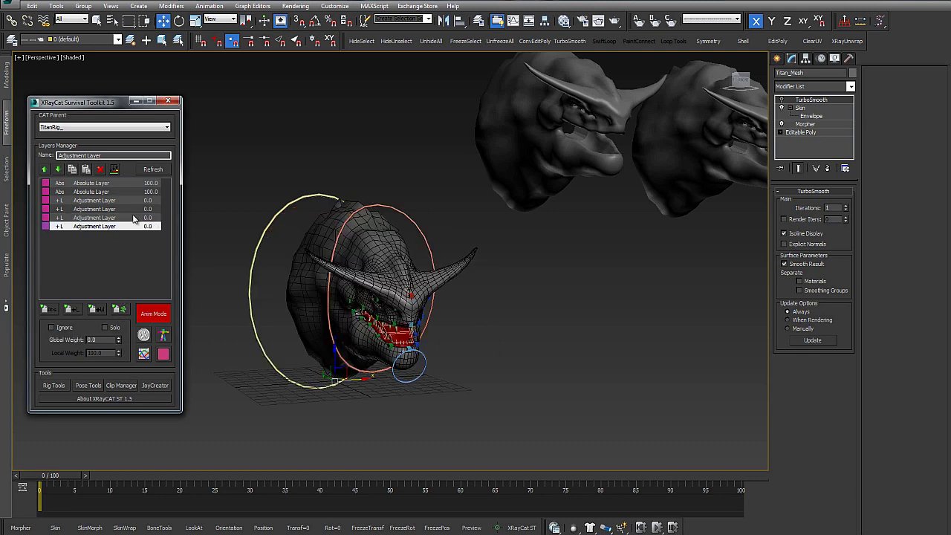
click(126, 210)
drag(118, 339, 120, 364)
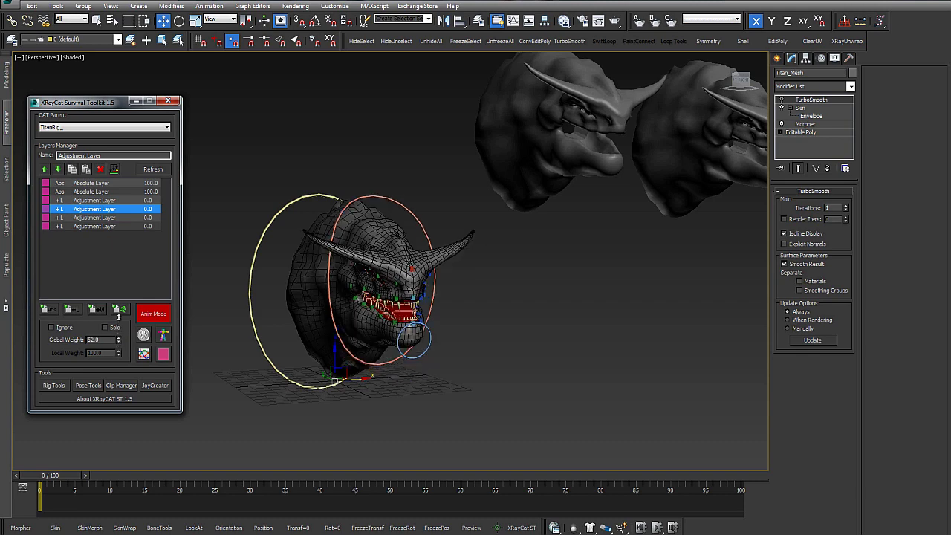
right_click(120, 364)
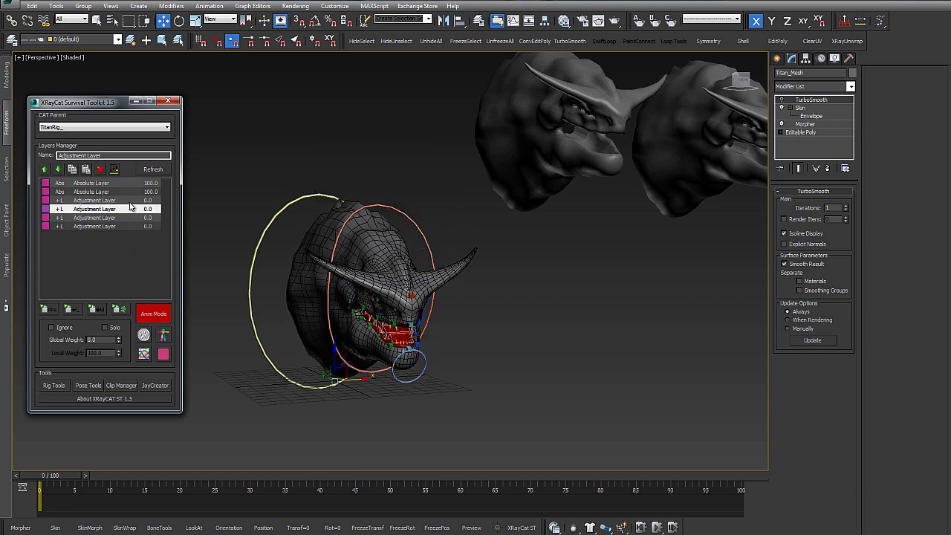
click(130, 200)
click(573, 257)
alt+middle_drag(573, 257, 236, 266)
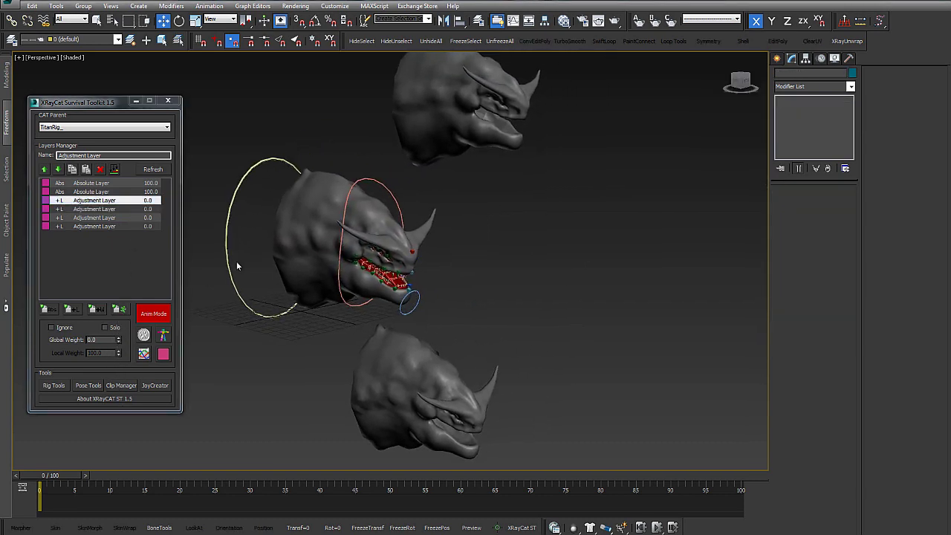
mouse_move(262, 361)
middle_down()
mouse_move(394, 297)
mouse_move(368, 337)
middle_up()
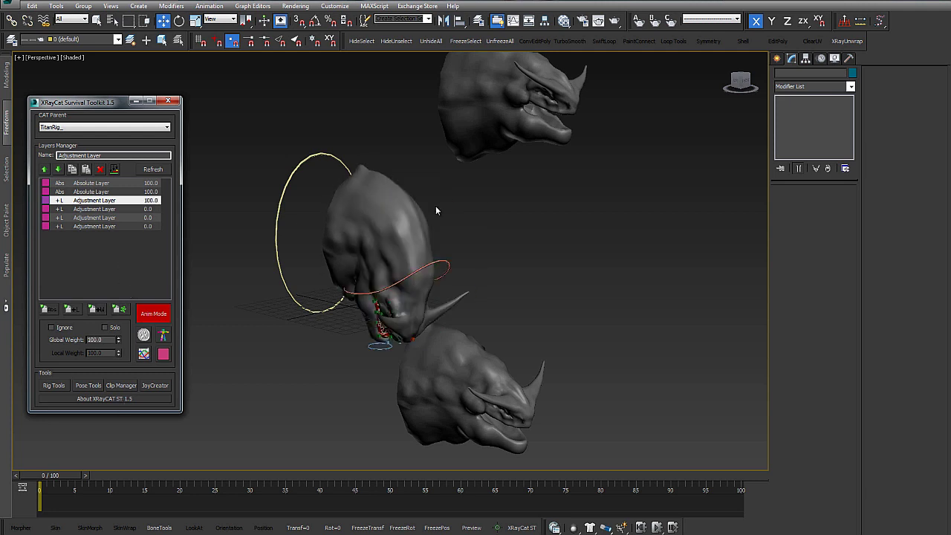
click(430, 227)
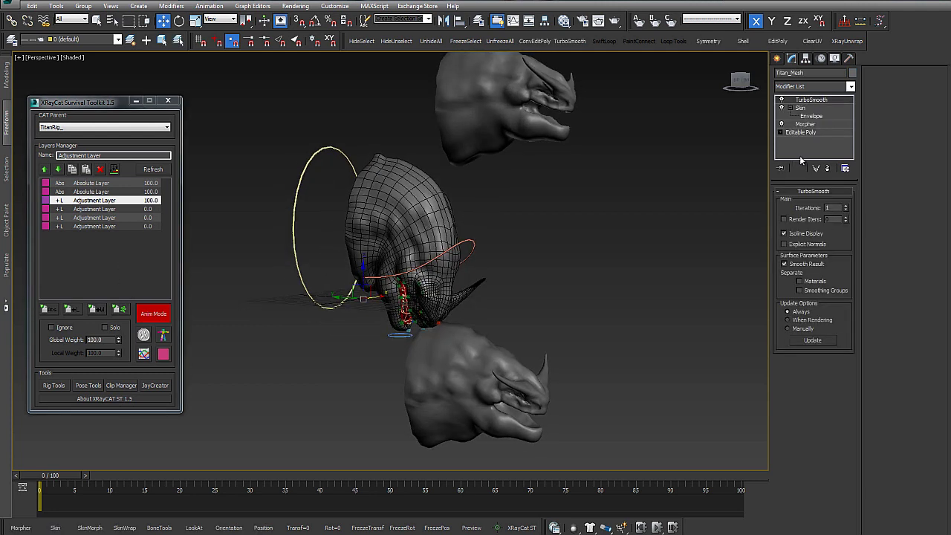
Step: Pick the lower head Titan_Mesh001 into Morpher channel 2, then clear it
click(805, 124)
right_click(808, 265)
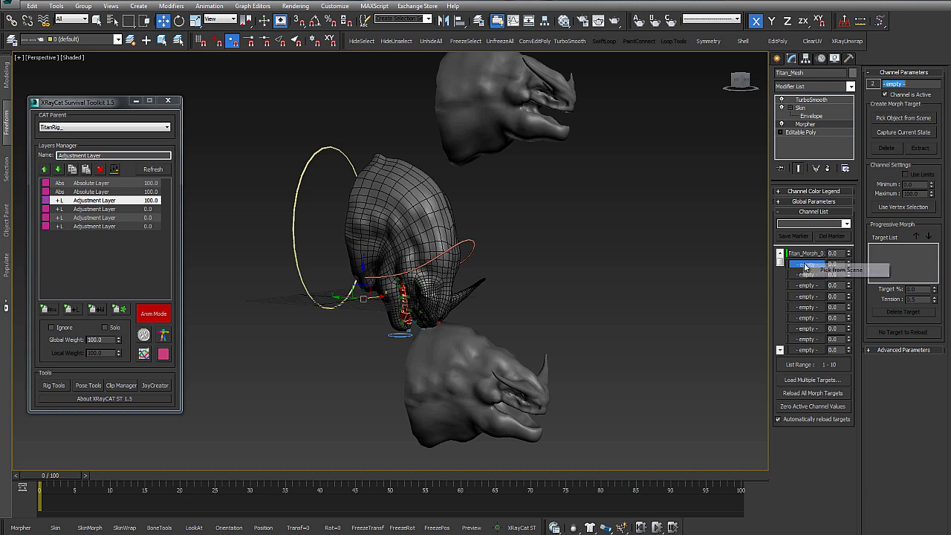
click(822, 271)
click(493, 362)
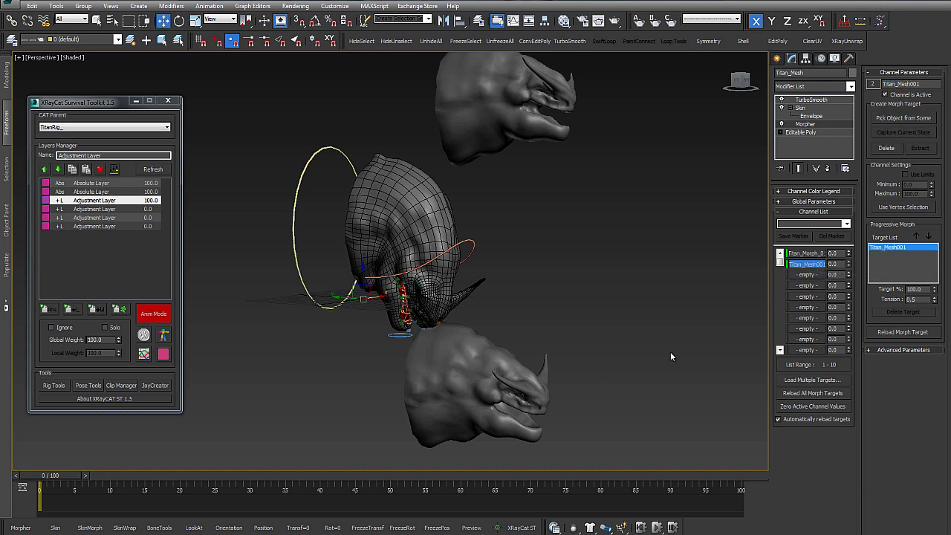
right_click(851, 267)
click(843, 296)
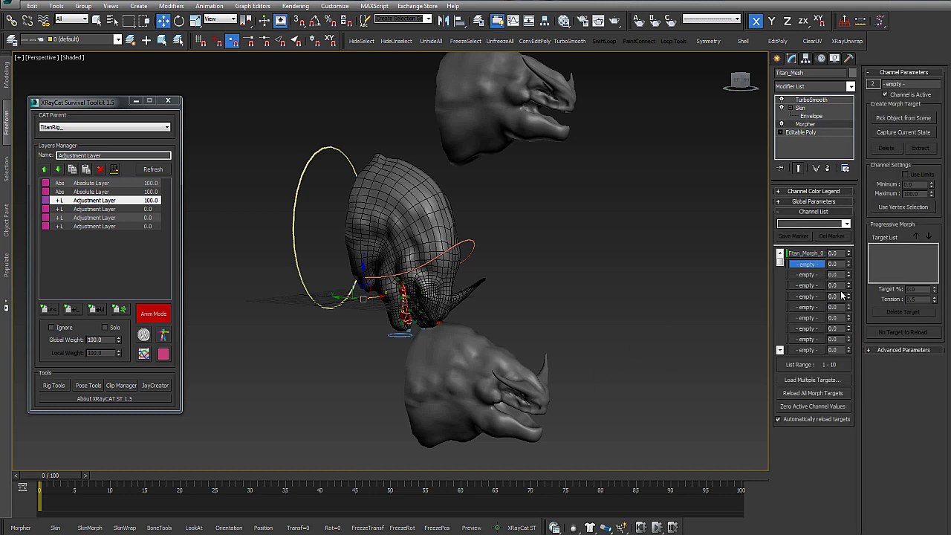
Step: Reload Titan_Mesh001 into Morpher channel 2 and select the lower head
right_click(802, 265)
click(821, 271)
click(493, 362)
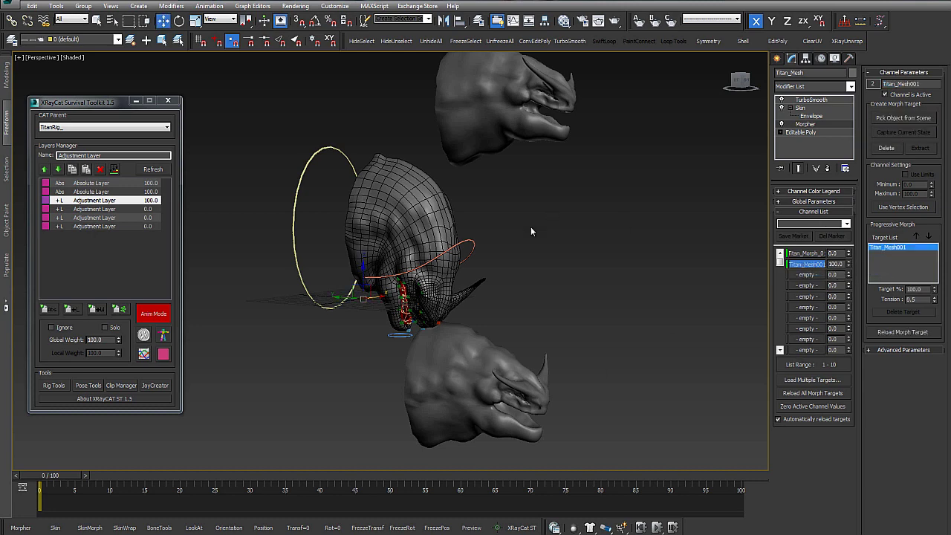
middle_drag(531, 232, 575, 188)
click(640, 164)
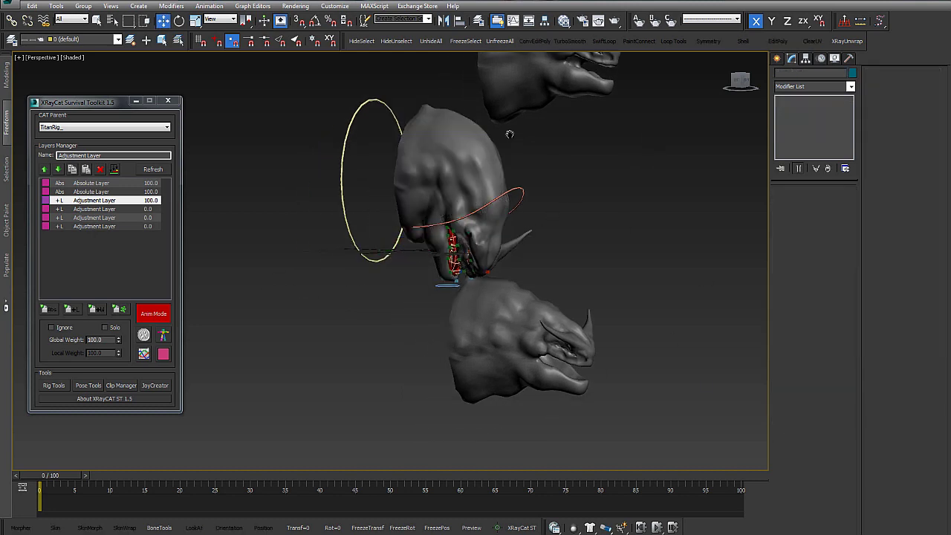
click(520, 335)
scroll(480, 289, up, 3)
Step: Hide the Titan_Simple_CTRL and Facial_rig layers
middle_drag(481, 290, 466, 258)
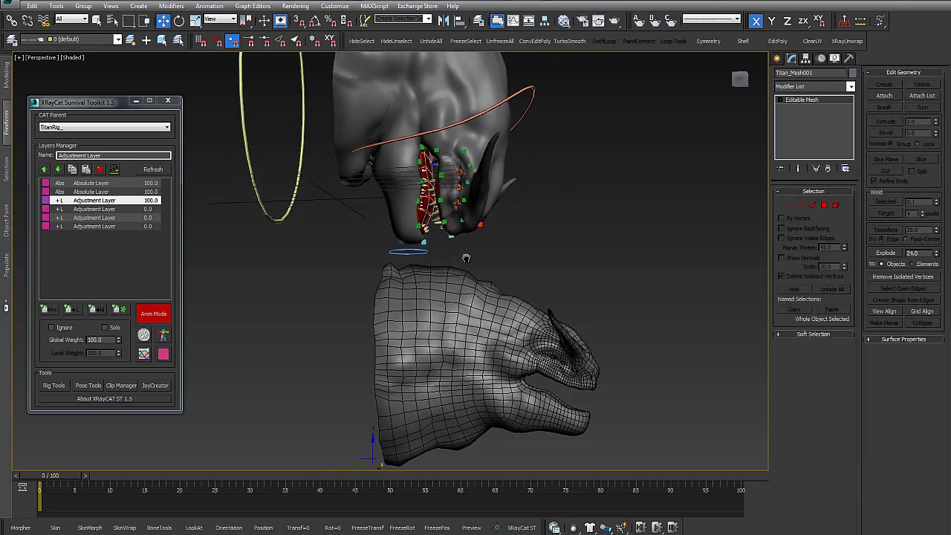
scroll(275, 238, down, 2)
click(45, 41)
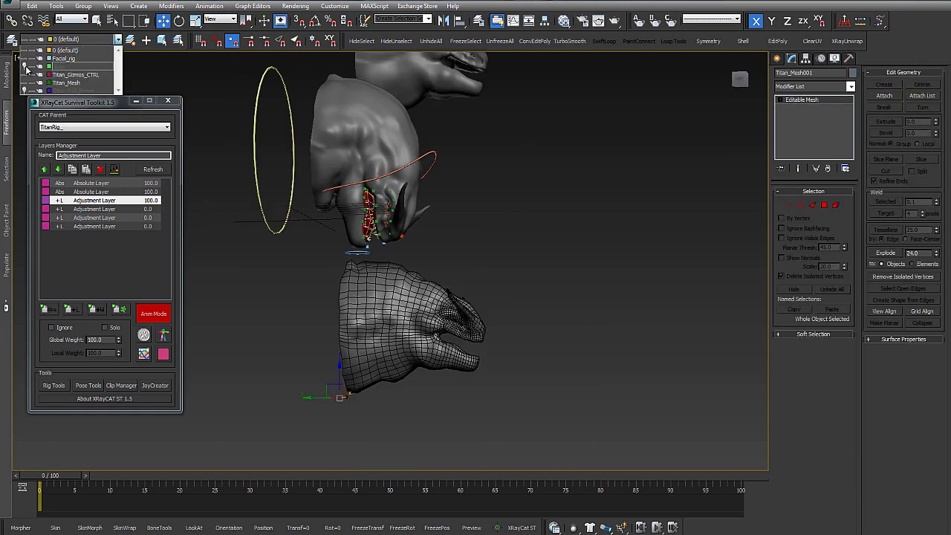
click(26, 74)
click(25, 58)
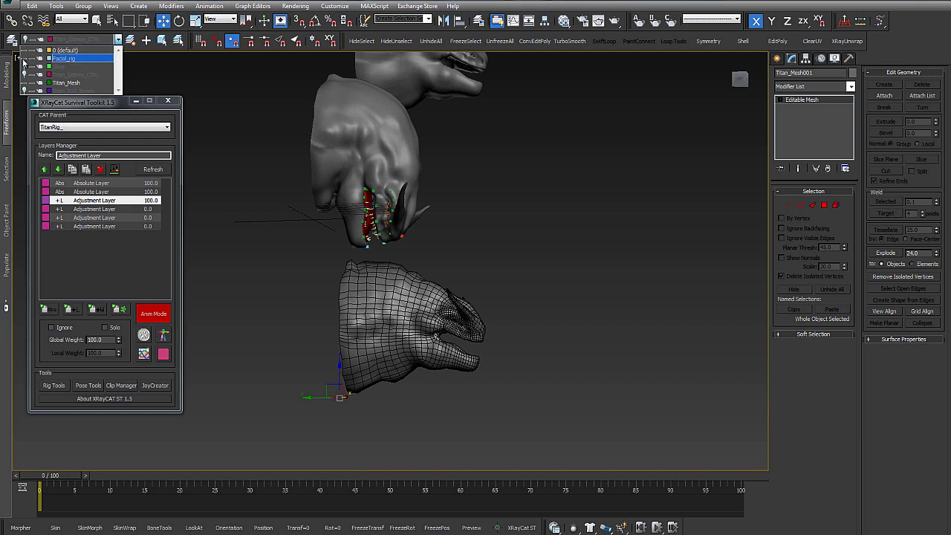
Step: Convert the lower head Titan_Mesh001 to Editable Poly with ConvEditPoly
scroll(486, 196, up, 2)
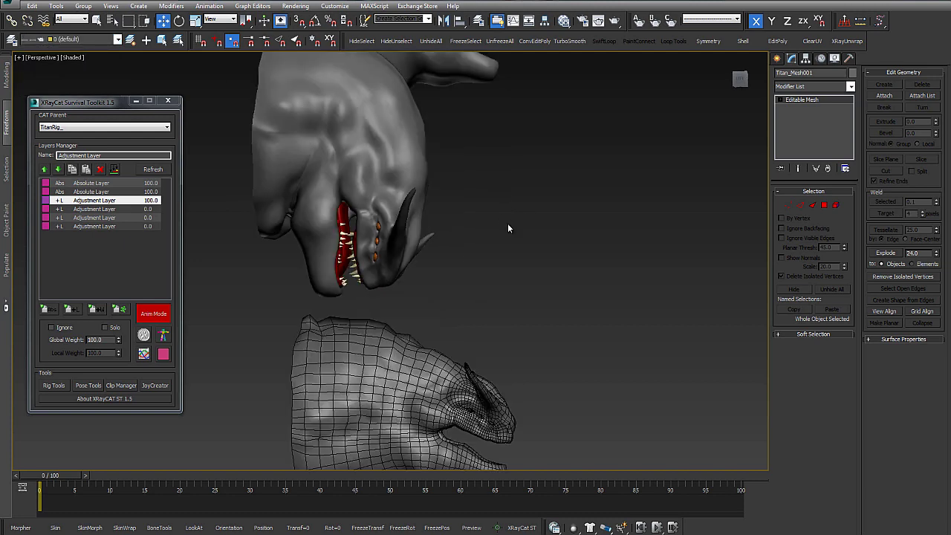
scroll(508, 223, up, 3)
scroll(400, 326, down, 3)
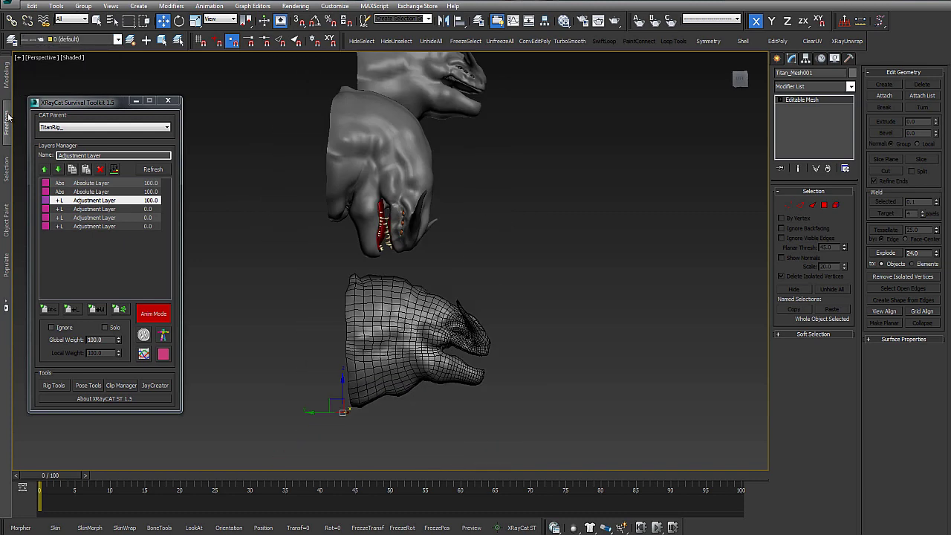
click(520, 41)
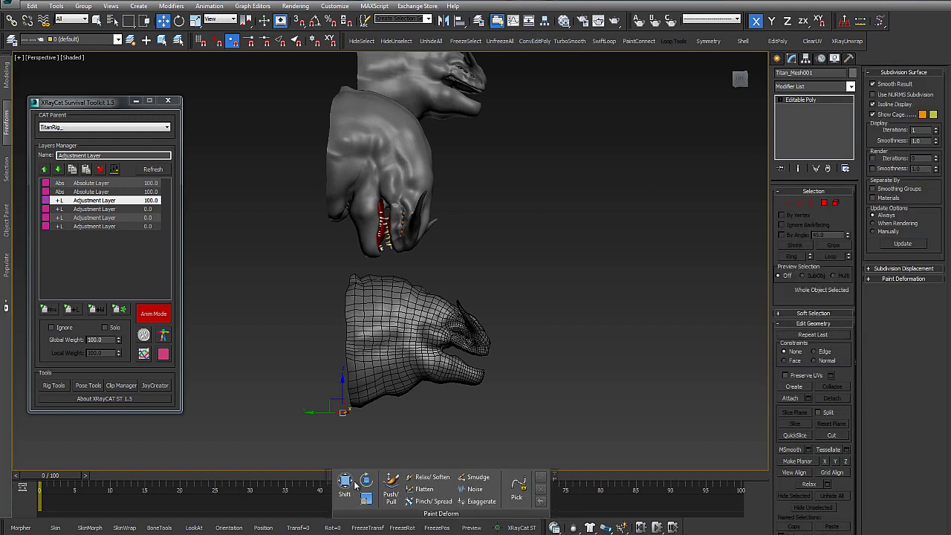
Step: Pick the Paint Deform Shift brush and orbit around the lower head
click(344, 485)
middle_drag(405, 428, 408, 404)
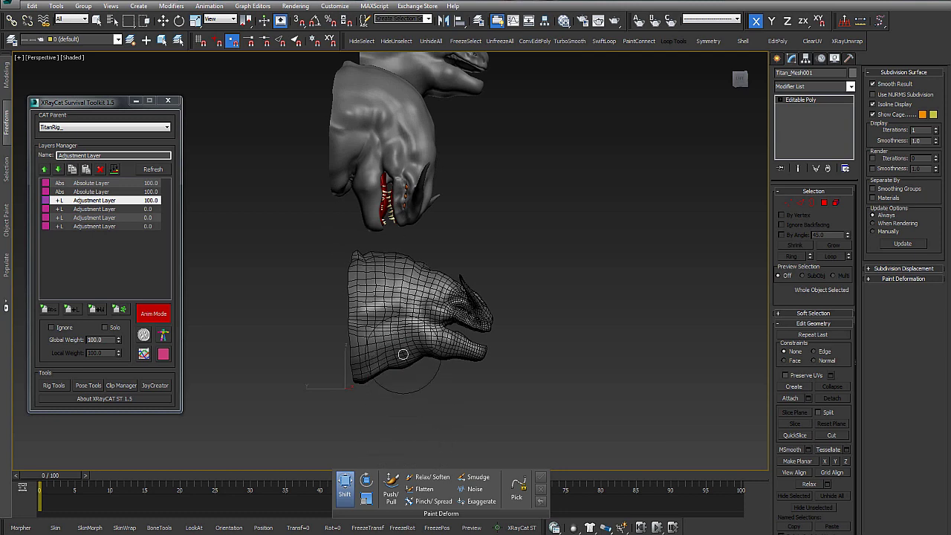
mouse_move(403, 390)
alt+middle_down()
mouse_move(477, 150)
mouse_move(435, 278)
alt+middle_up()
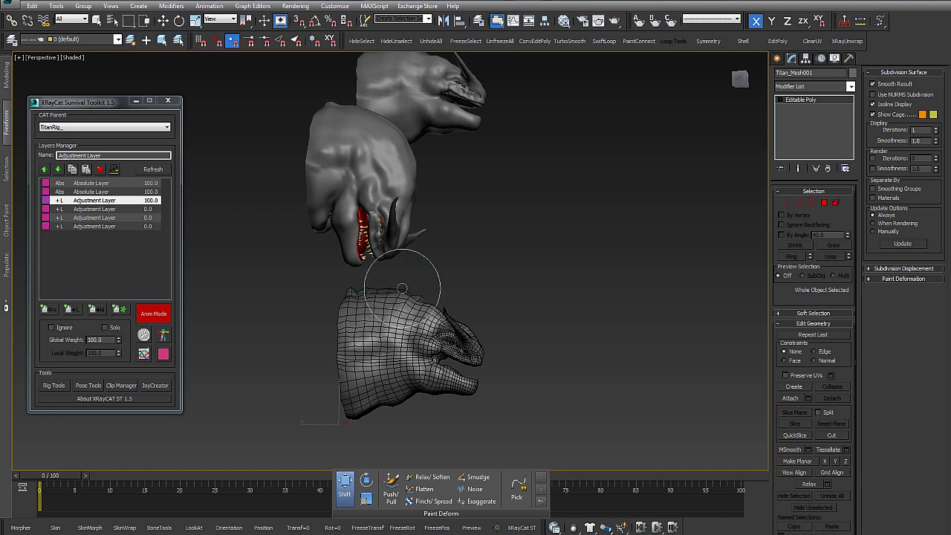
alt+middle_drag(488, 282, 470, 274)
scroll(469, 275, up, 4)
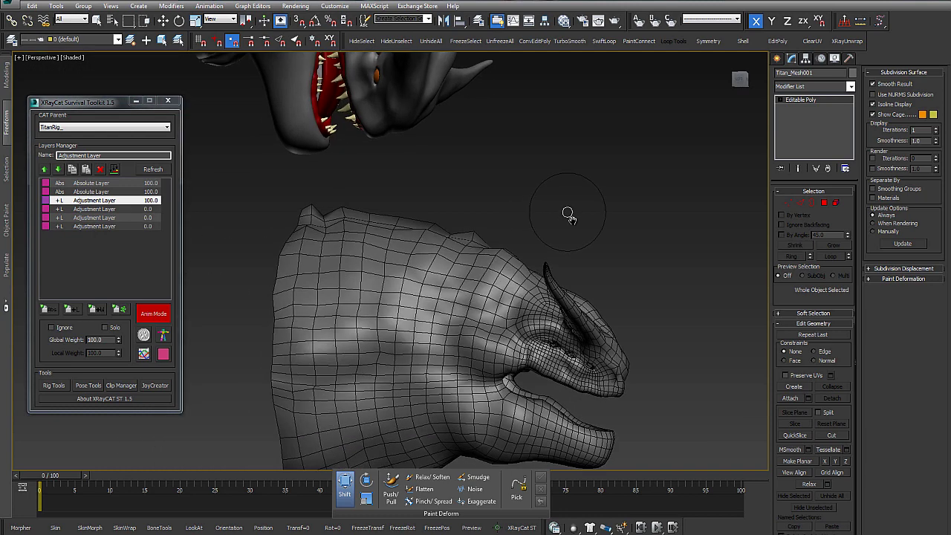
scroll(567, 212, down, 2)
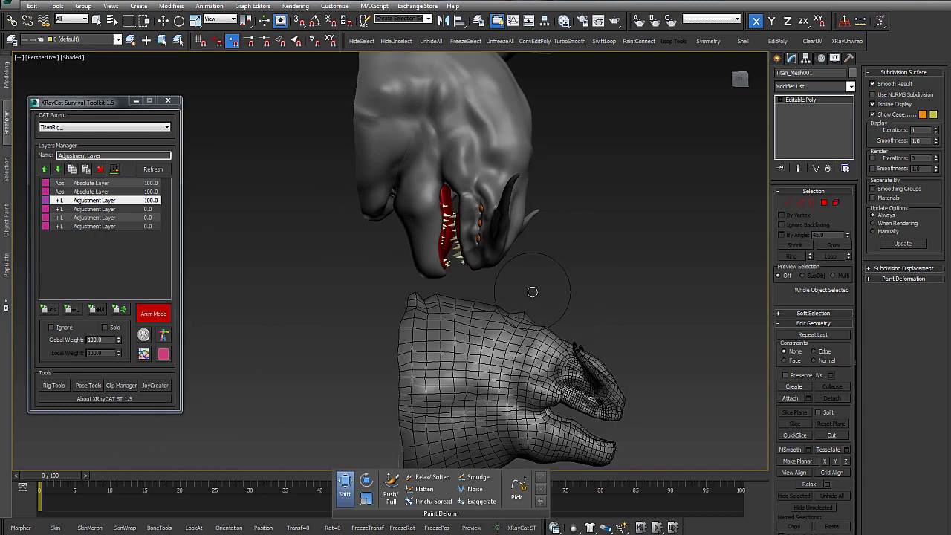
mouse_move(530, 287)
alt+middle_down()
mouse_move(544, 260)
mouse_move(397, 261)
mouse_move(548, 229)
mouse_move(467, 211)
mouse_move(416, 312)
alt+middle_up()
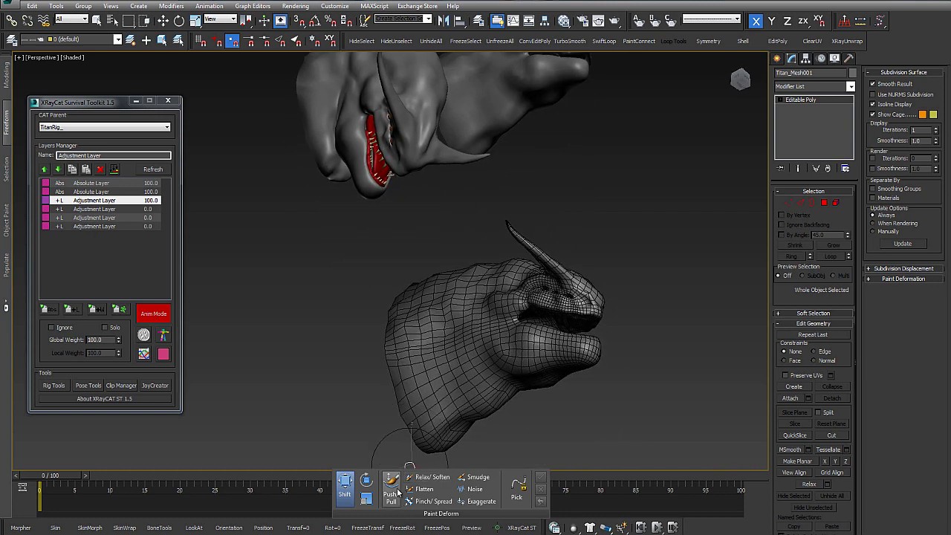
Step: Soften the underside of the lower head's jaw with the Relax/Soften brush
click(430, 477)
alt+middle_drag(493, 367, 495, 334)
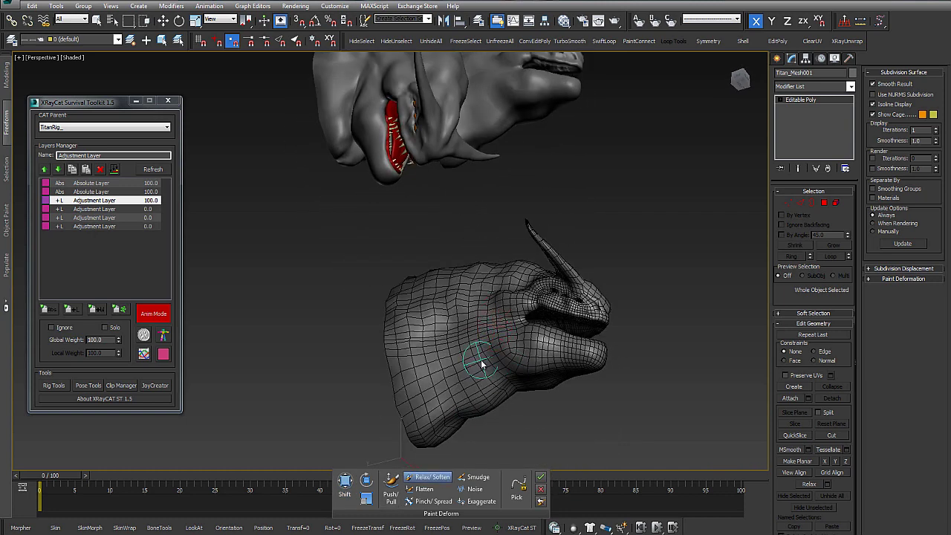
alt+middle_drag(488, 266, 487, 295)
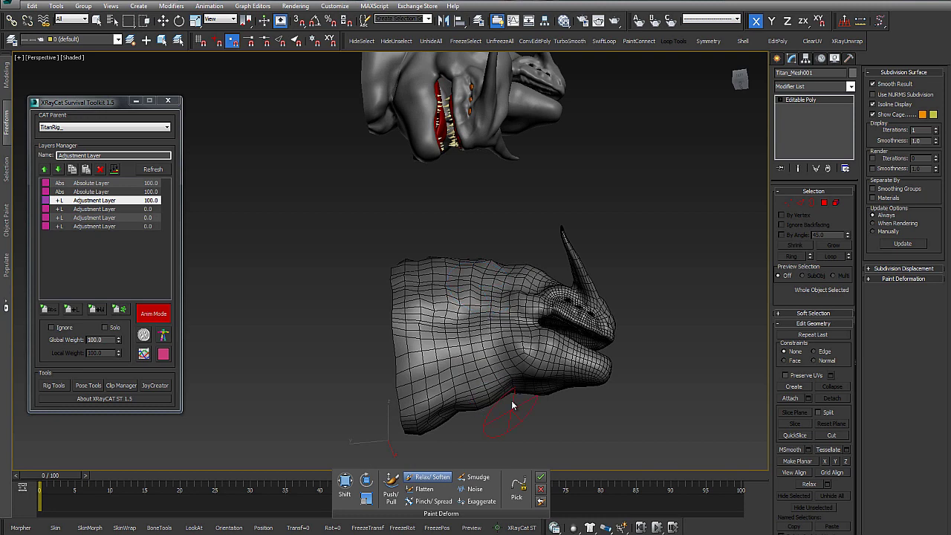
mouse_move(512, 399)
alt+middle_down()
mouse_move(487, 355)
mouse_move(499, 393)
alt+middle_up()
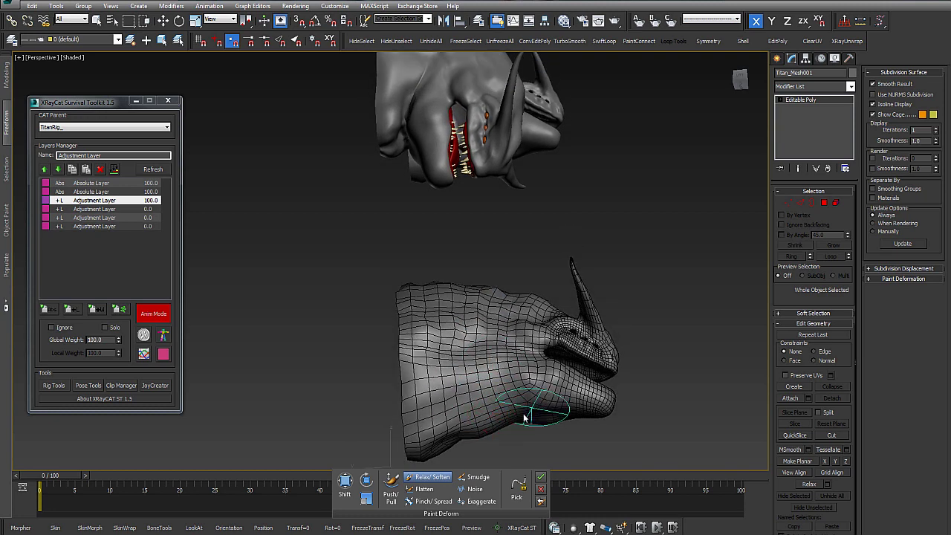
drag(539, 415, 499, 425)
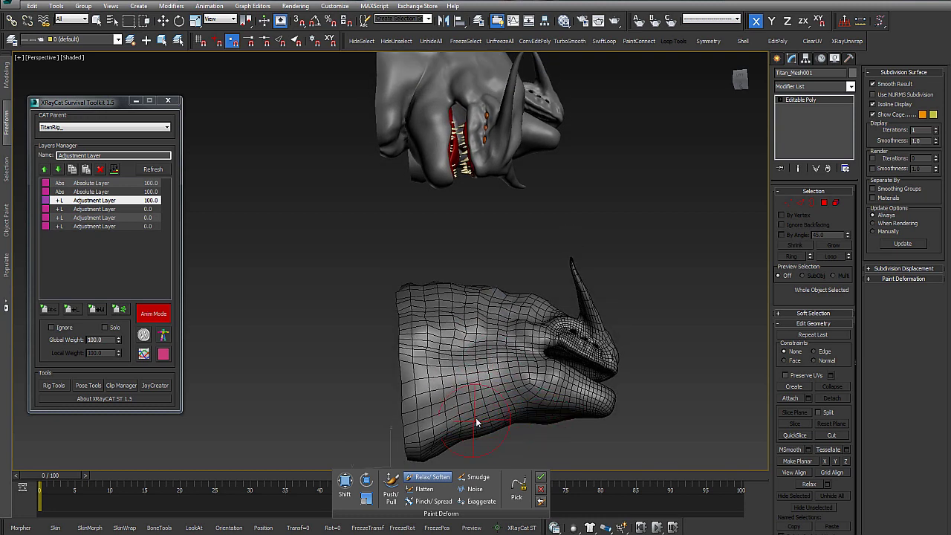
alt+middle_drag(476, 417, 534, 276)
Step: Reselect Titan_Mesh001 and return to the Shift brush to reshape its jaw
key(w)
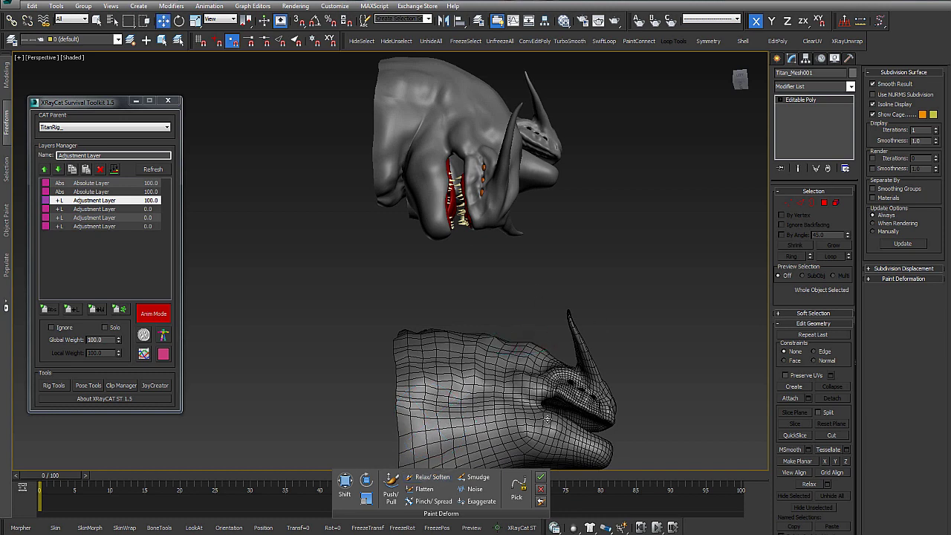
mouse_move(547, 419)
middle_down()
mouse_move(545, 382)
mouse_move(483, 333)
mouse_move(532, 224)
mouse_move(476, 245)
middle_up()
scroll(483, 333, down, 3)
click(468, 315)
click(474, 338)
scroll(532, 223, up, 4)
click(345, 483)
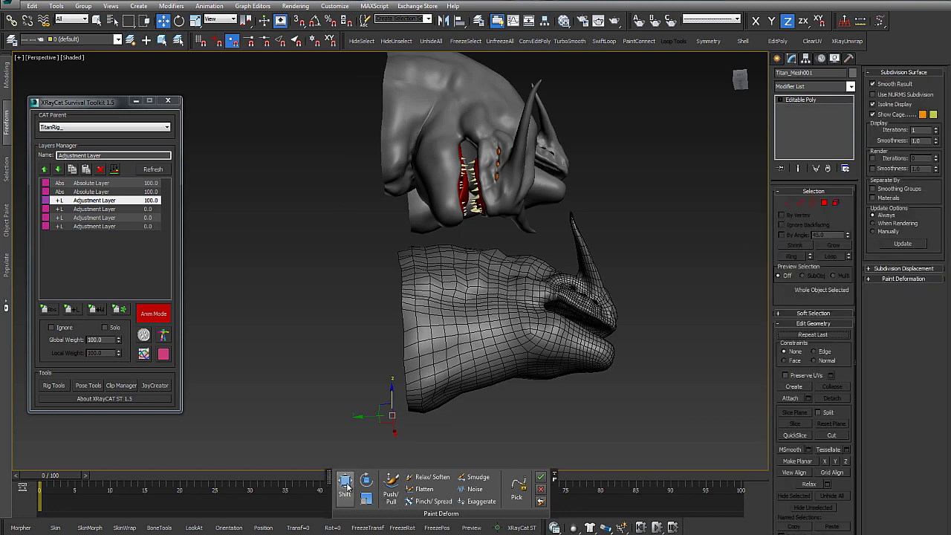
mouse_move(483, 334)
alt+middle_down()
mouse_move(472, 399)
mouse_move(484, 419)
alt+middle_up()
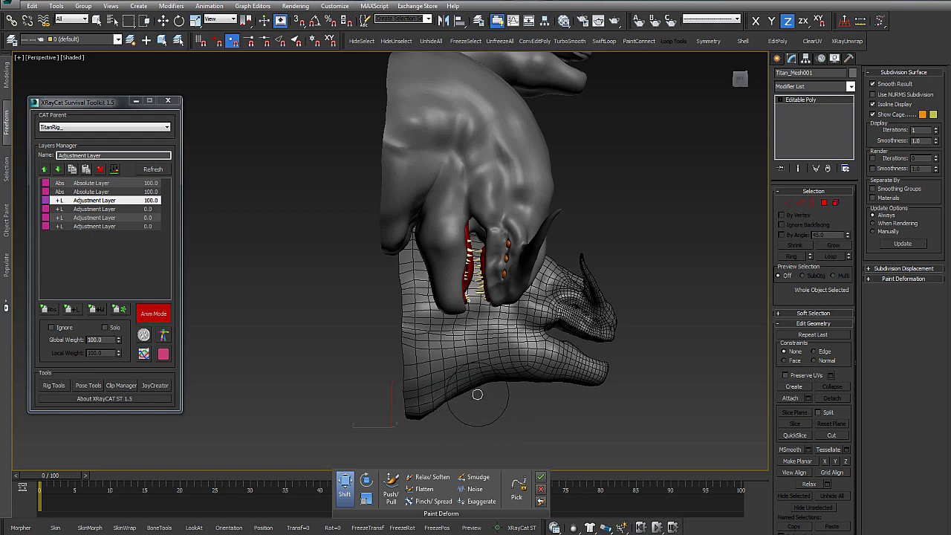
mouse_move(485, 391)
alt+middle_down()
mouse_move(315, 401)
mouse_move(424, 393)
mouse_move(424, 456)
alt+middle_up()
Step: Push and pull Titan_Mesh001's jaw surface with Paint Deform while orbiting around both heads
alt+middle_drag(448, 415, 461, 322)
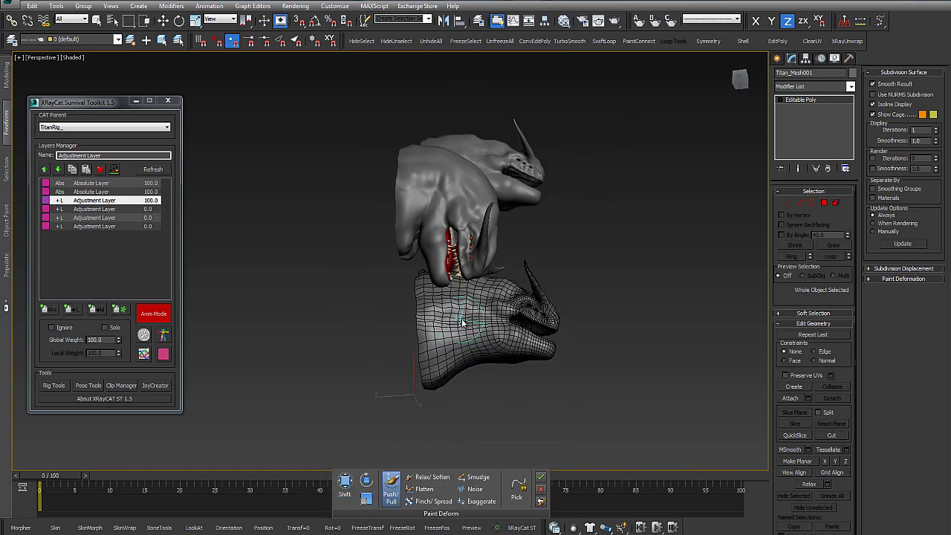
scroll(470, 340, up, 2)
scroll(451, 378, up, 1)
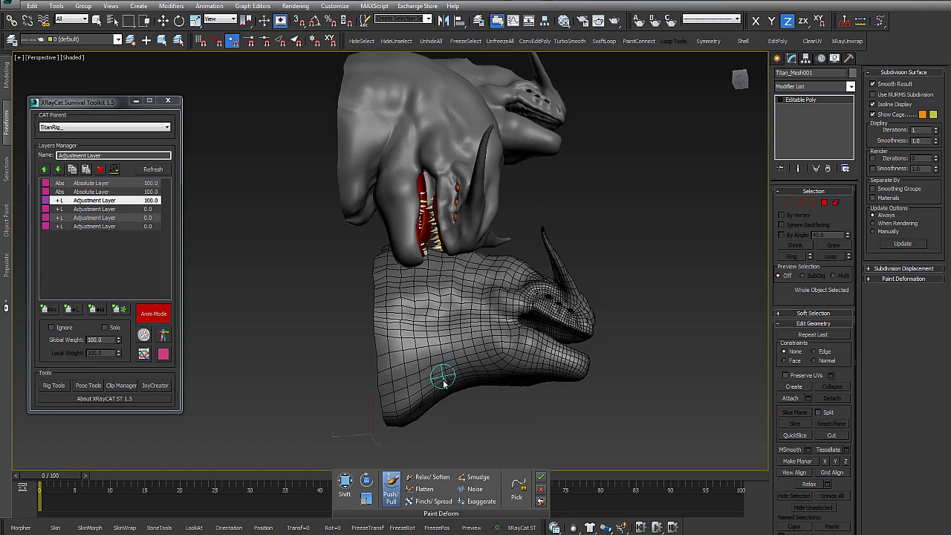
mouse_move(483, 378)
alt+middle_down()
mouse_move(494, 345)
mouse_move(484, 315)
mouse_move(491, 349)
alt+middle_up()
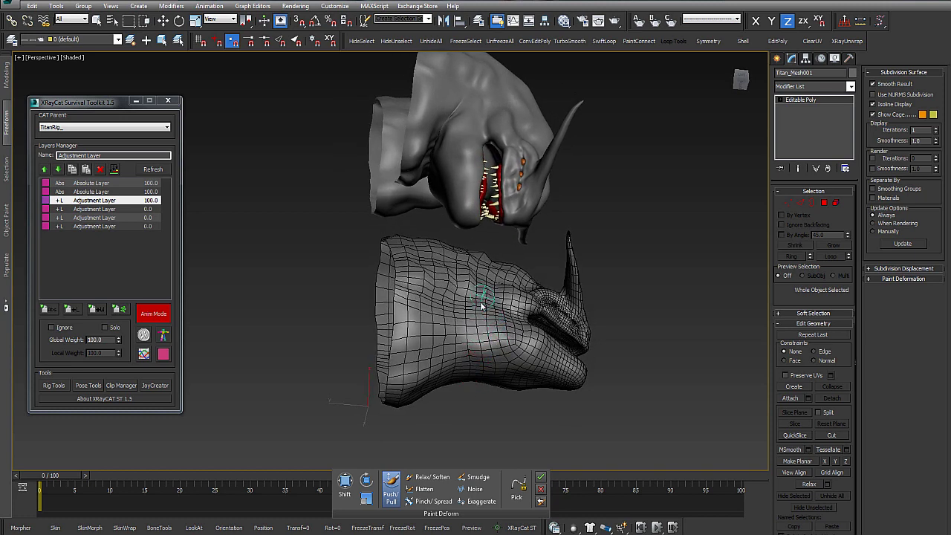
alt+middle_drag(483, 311, 456, 360)
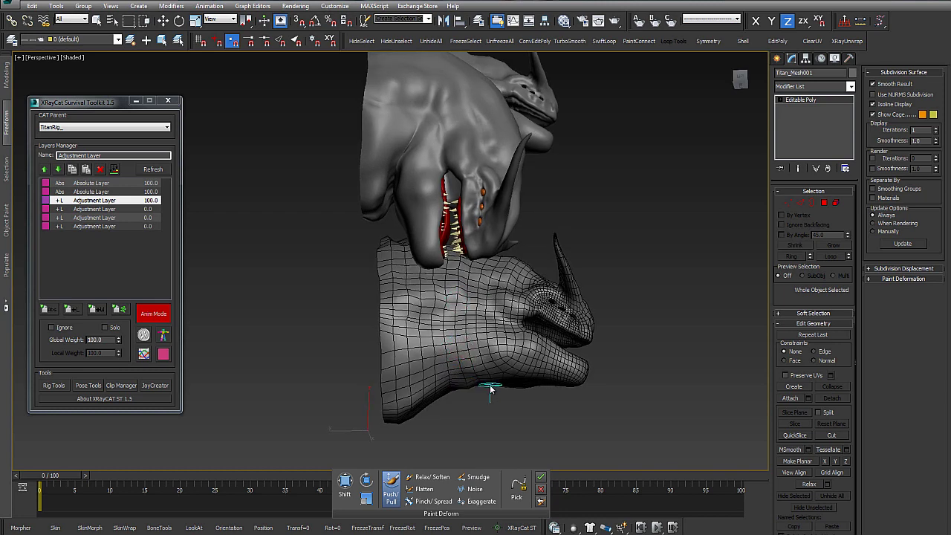
drag(462, 370, 460, 364)
mouse_move(463, 340)
alt+middle_down()
mouse_move(464, 374)
mouse_move(341, 409)
mouse_move(528, 386)
mouse_move(486, 371)
alt+middle_up()
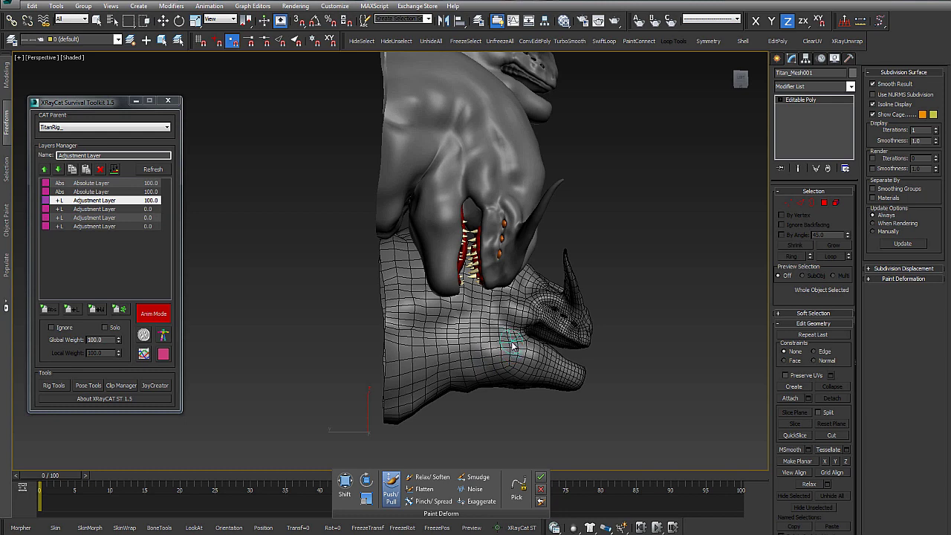
alt+middle_drag(512, 343, 491, 337)
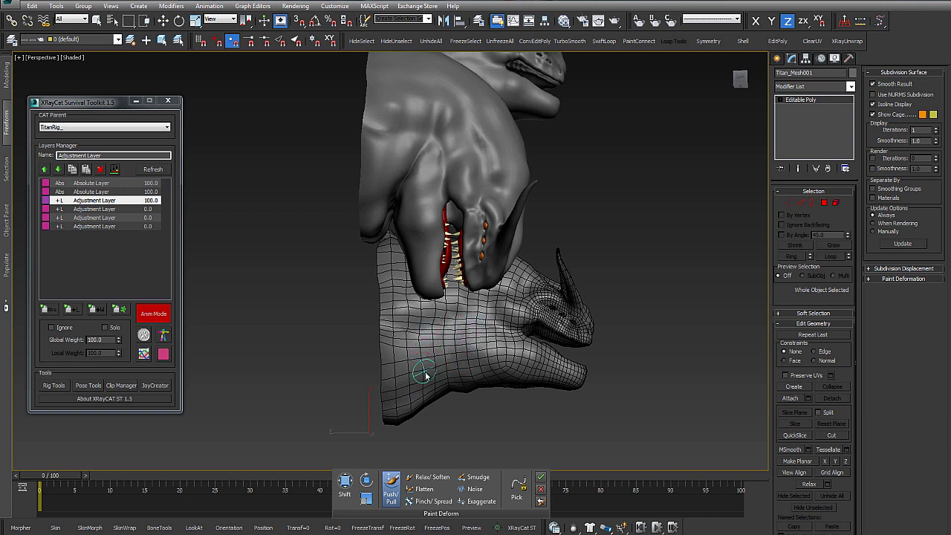
alt+middle_drag(424, 378, 590, 276)
Step: Select the upper head Titan_Mesh and dial its Titan_Mesh001 morph from 0 up to 100
key(q)
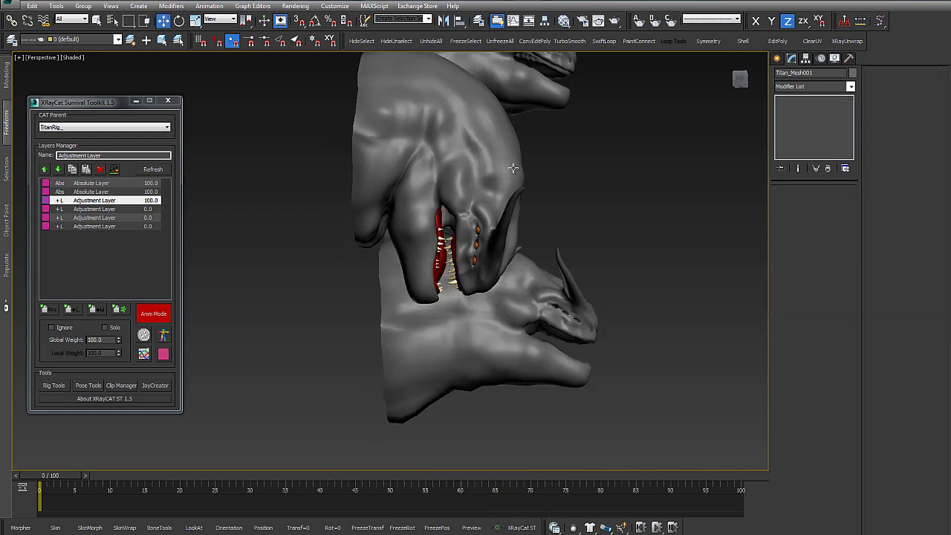
click(476, 164)
click(805, 124)
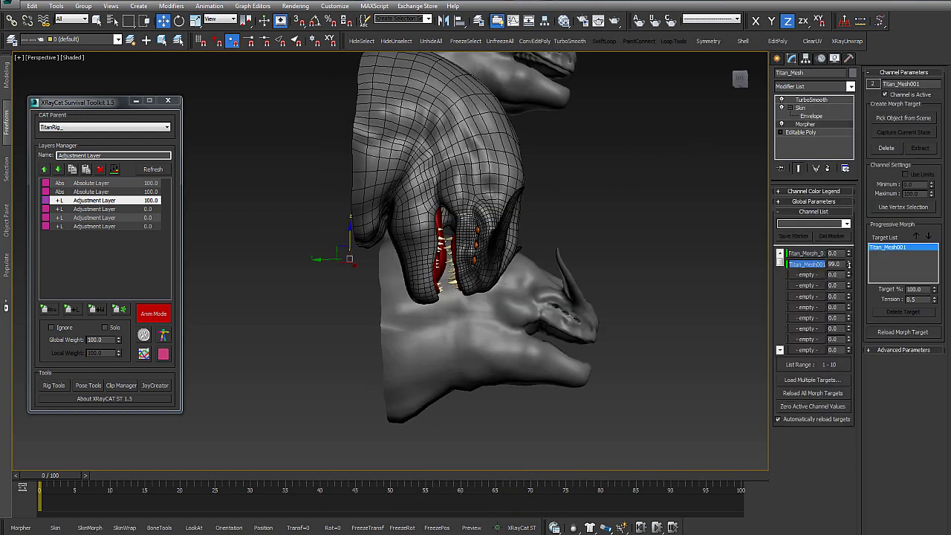
mouse_move(849, 265)
mouse_down()
mouse_move(842, 348)
mouse_move(842, 264)
mouse_up()
mouse_move(557, 180)
alt+middle_down()
mouse_move(647, 191)
mouse_move(621, 226)
alt+middle_up()
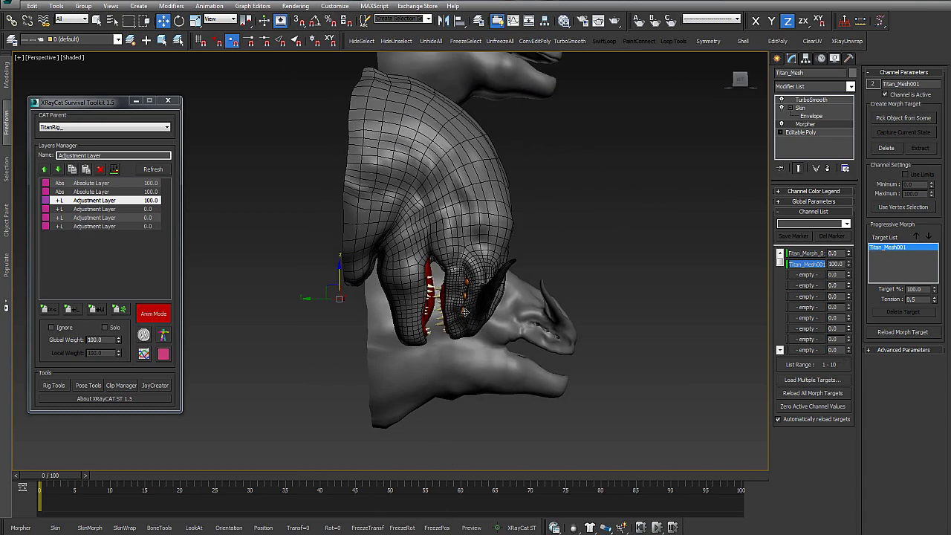
Step: Reselect the lower mesh Titan_Mesh001 and orbit around both heads
click(526, 375)
scroll(475, 228, down, 2)
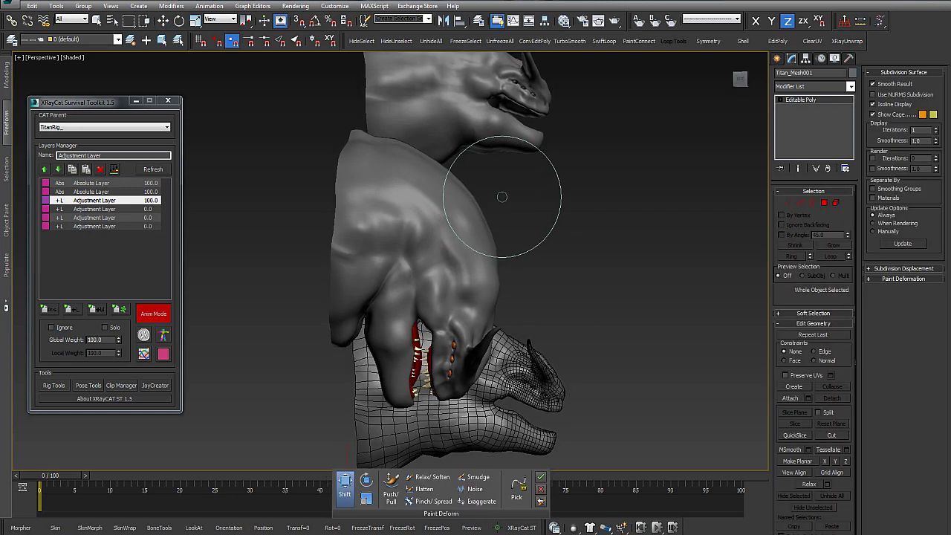
alt+middle_drag(528, 277, 446, 282)
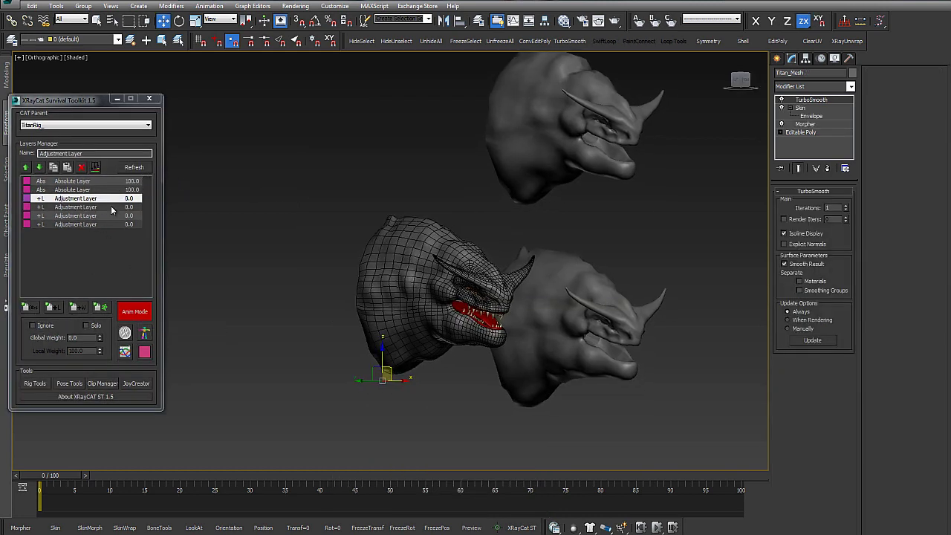
Step: Set the JoyCreator joystick to CAT parent TitanRig_, blend shape mesh Titan_Mesh, vertical-only movement
click(136, 380)
mouse_move(478, 170)
mouse_down()
mouse_move(216, 76)
mouse_move(231, 104)
mouse_up()
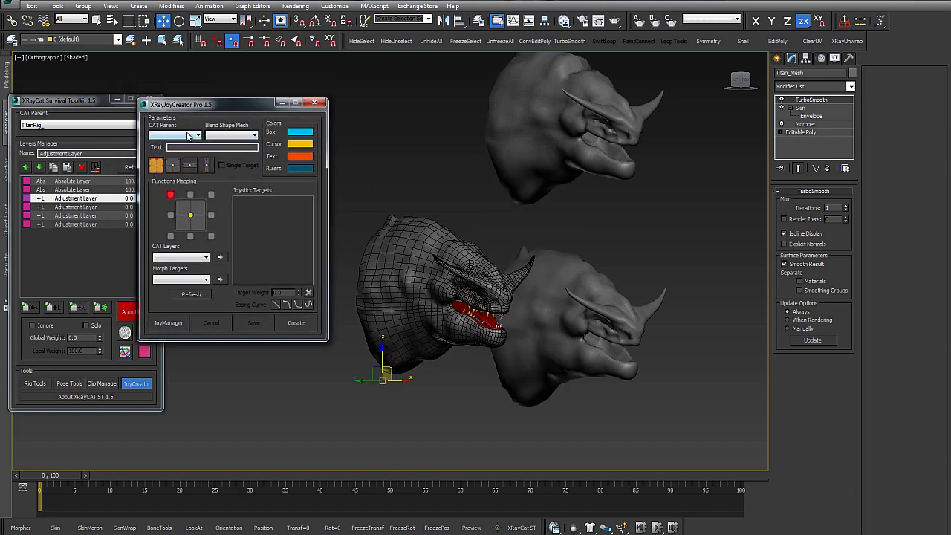
click(189, 136)
click(179, 151)
click(242, 136)
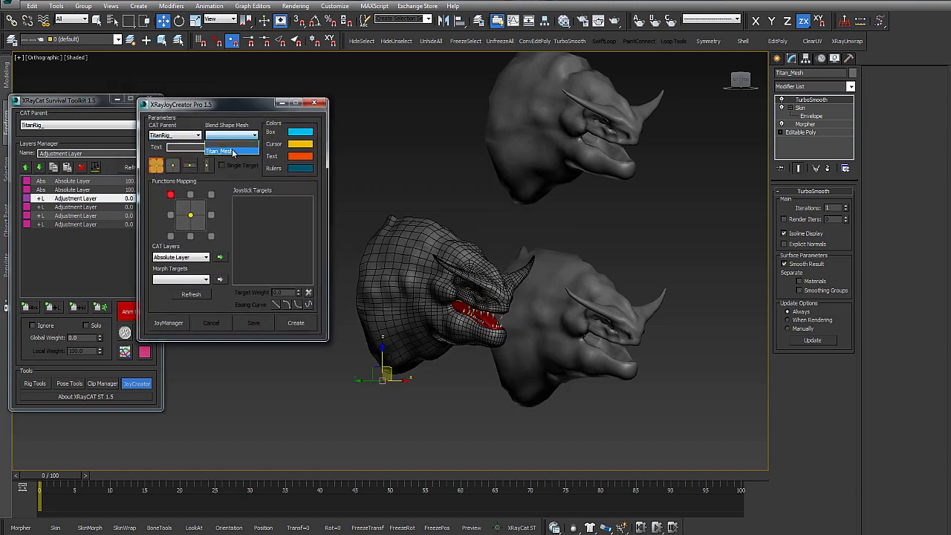
click(233, 152)
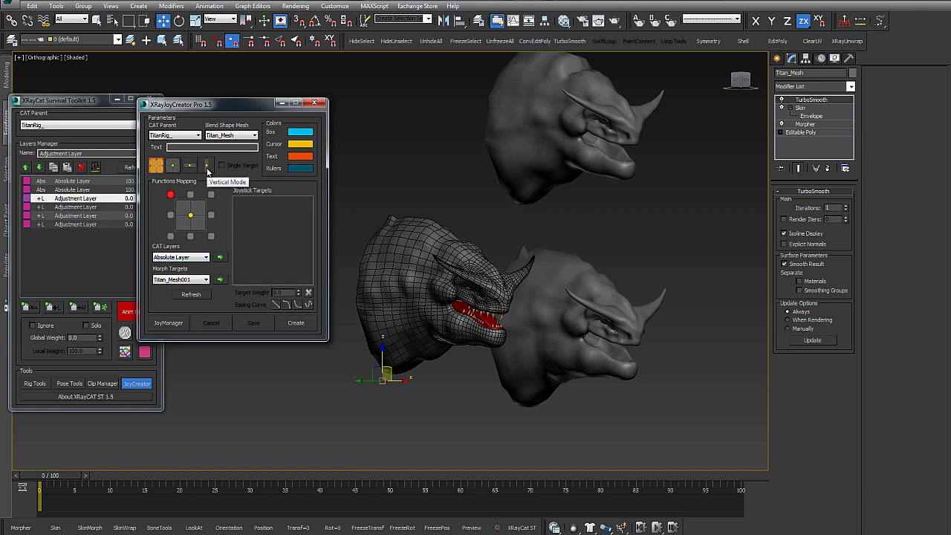
click(207, 165)
text(Top/Down head)
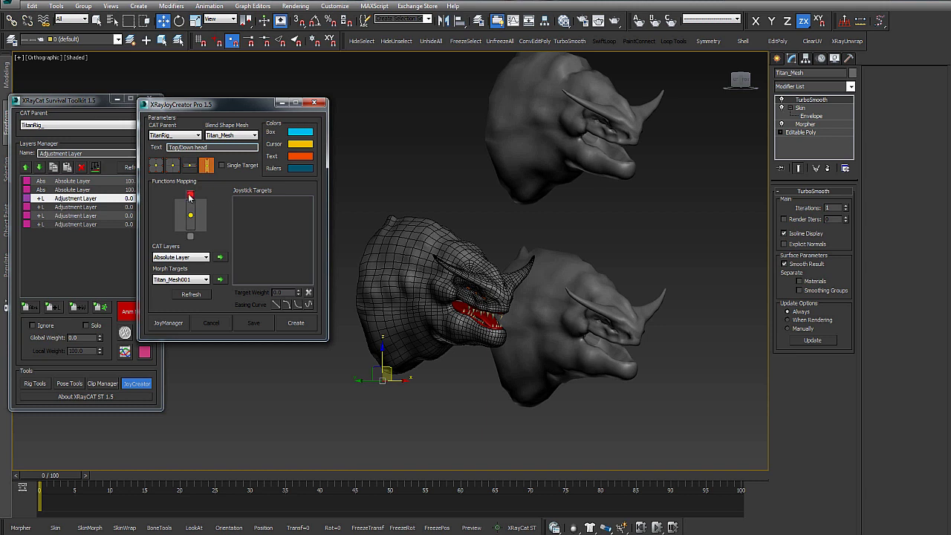
Step: Review the CAT layers list, keeping Absolute Layer, and rename the adjustment layers
click(206, 257)
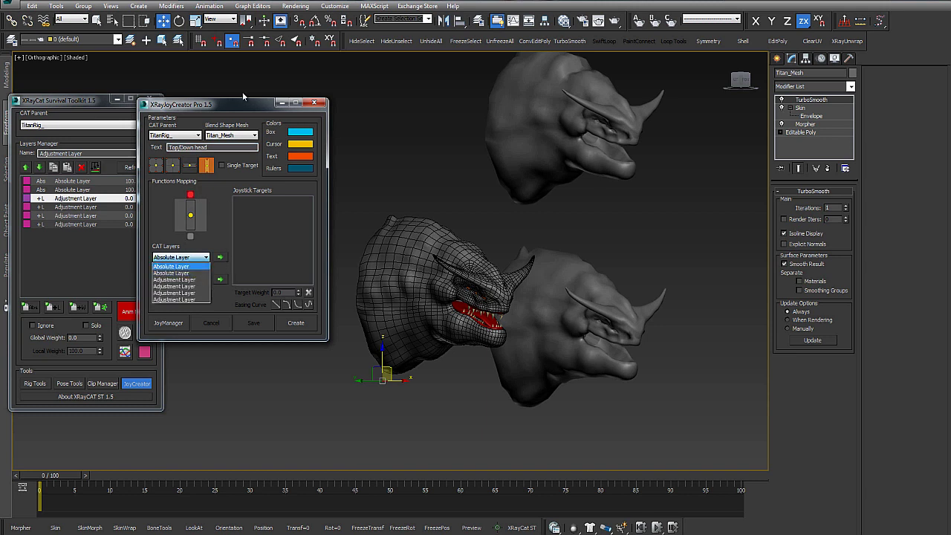
click(272, 108)
drag(275, 108, 312, 105)
click(102, 200)
text(Down)
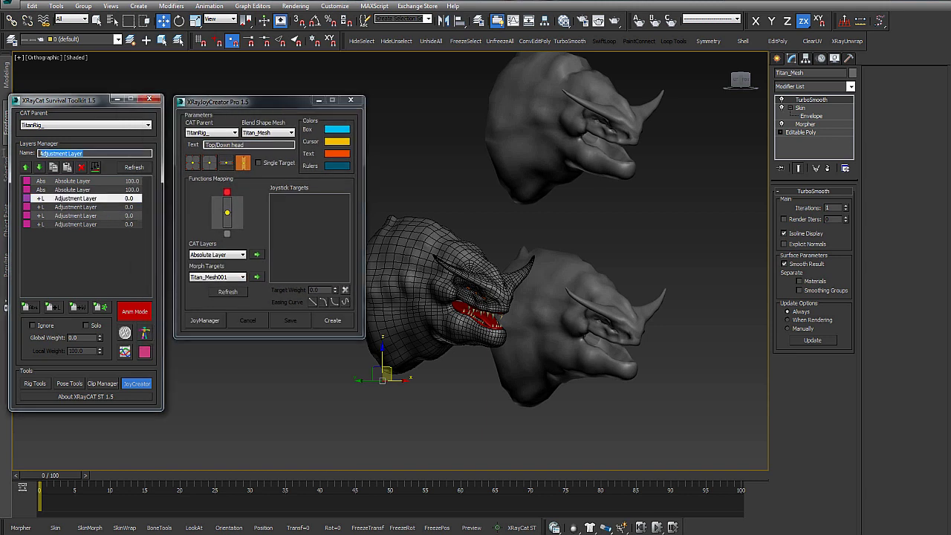
click(69, 208)
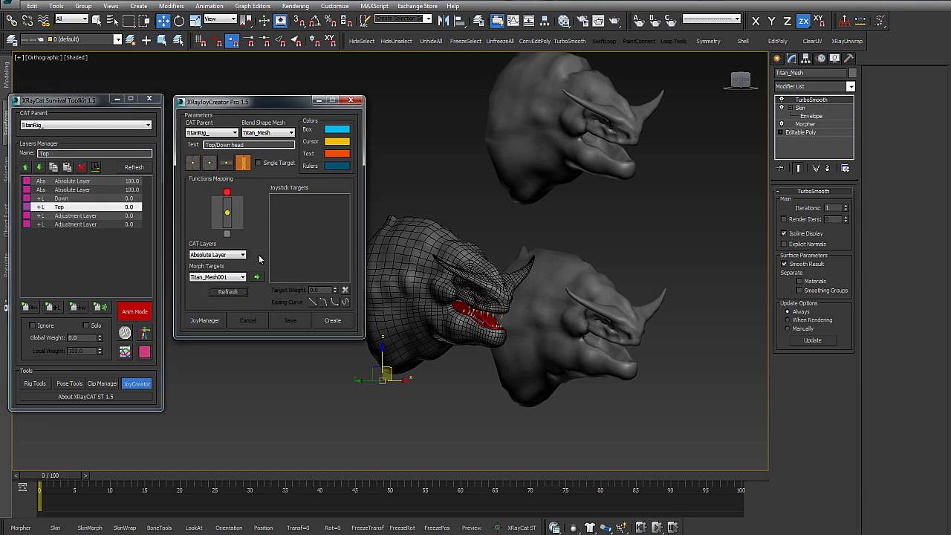
Step: Map the joystick's top position to the Top layer and the Titan_Mesh001 morph target
click(235, 255)
click(196, 283)
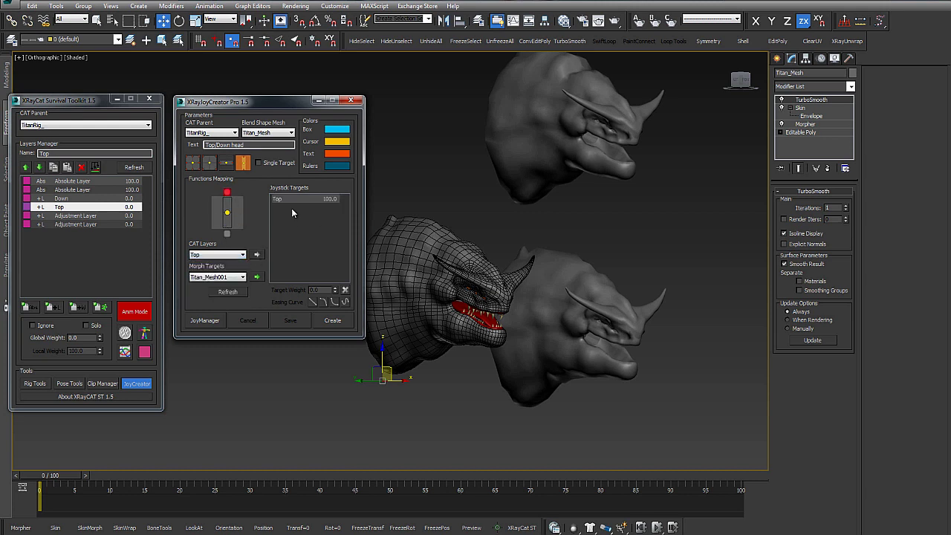
click(292, 199)
click(212, 279)
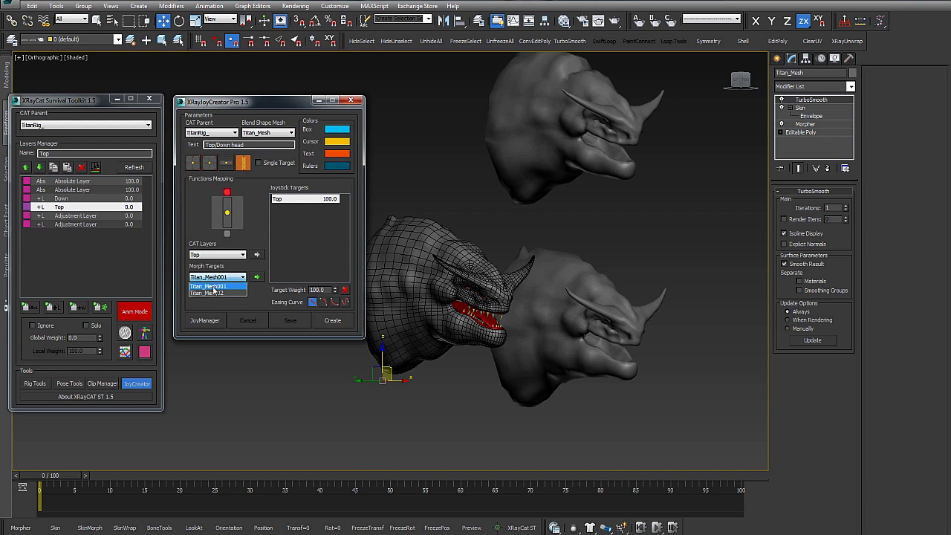
click(223, 287)
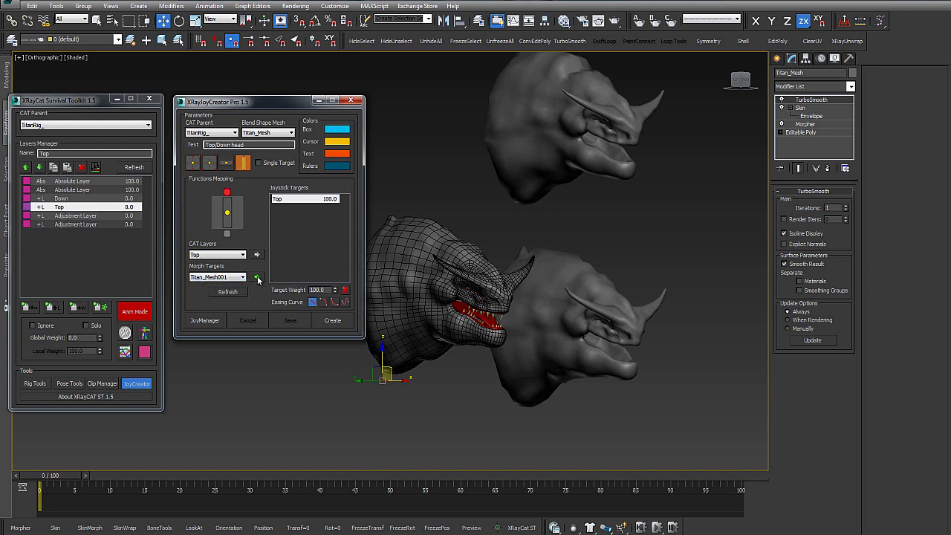
click(257, 278)
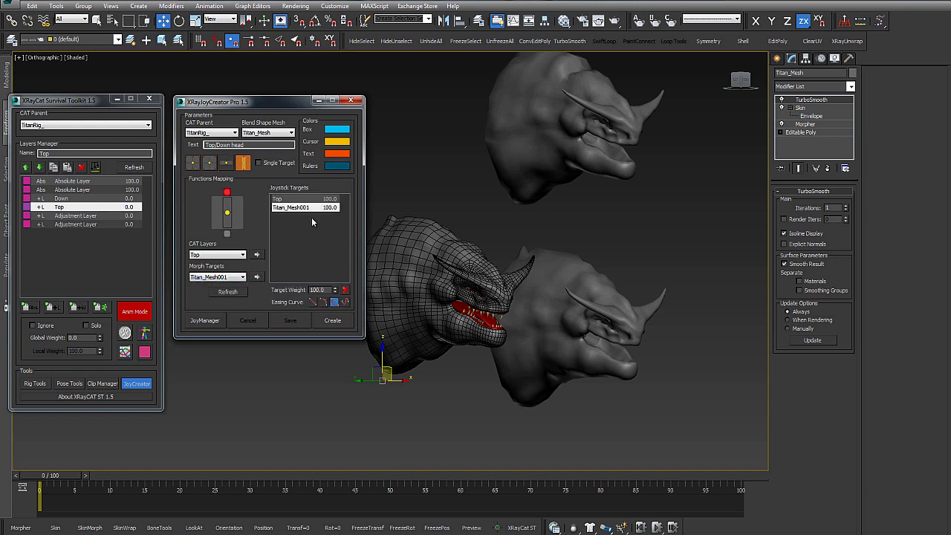
Step: Map the bottom position to the Down layer and Titan_Mesh02 with an easing curve
click(227, 235)
click(227, 255)
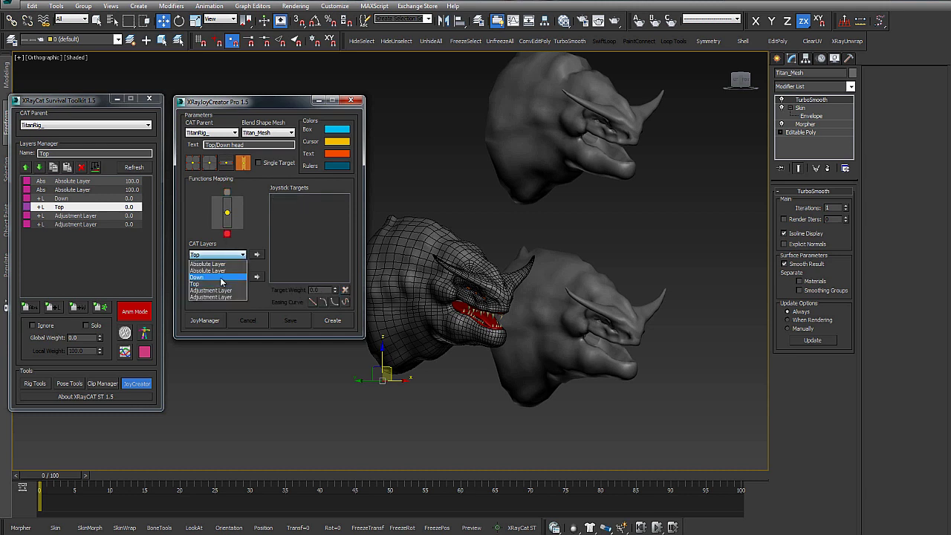
click(256, 255)
click(213, 292)
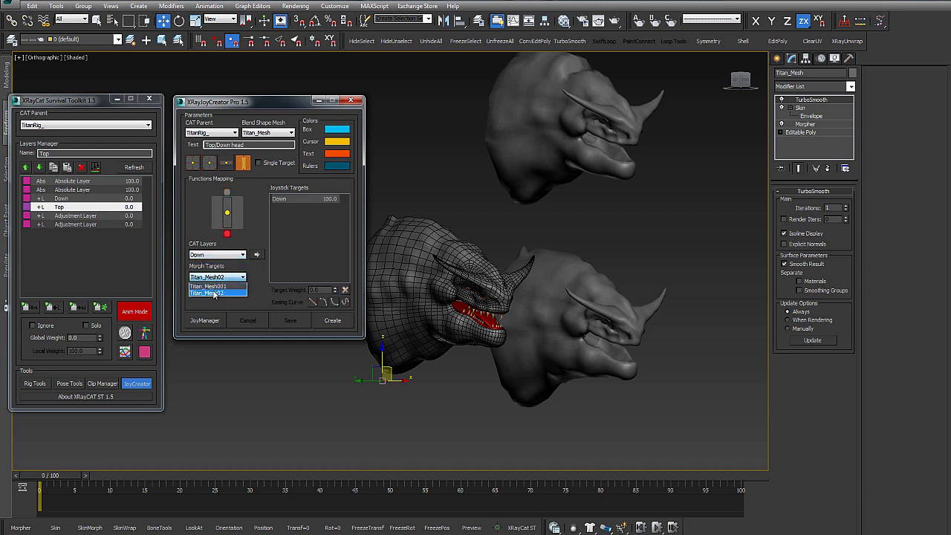
click(257, 276)
click(324, 208)
click(334, 303)
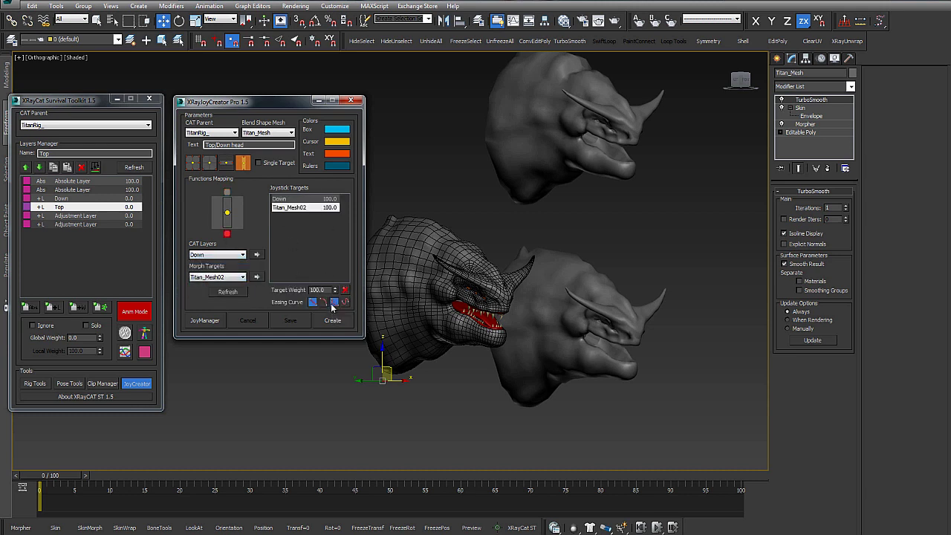
key(f)
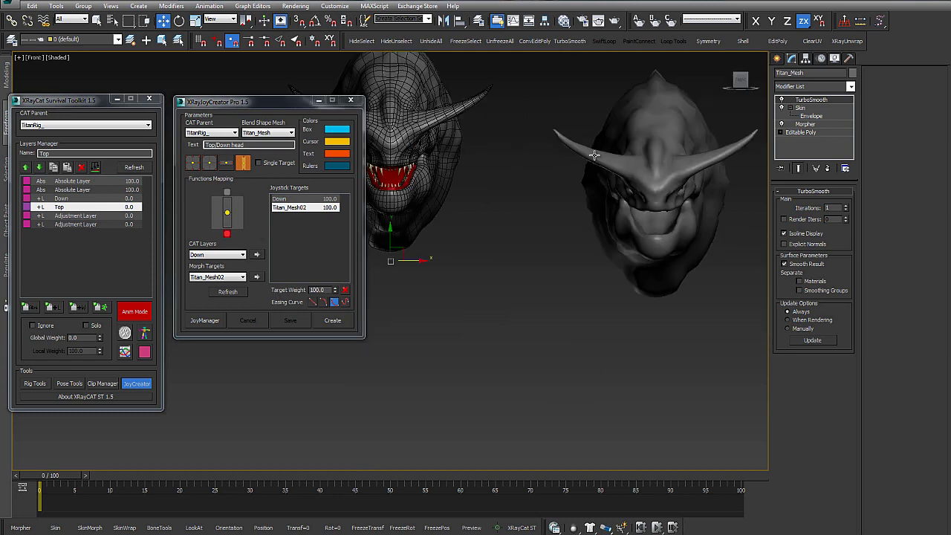
scroll(595, 206, up, 3)
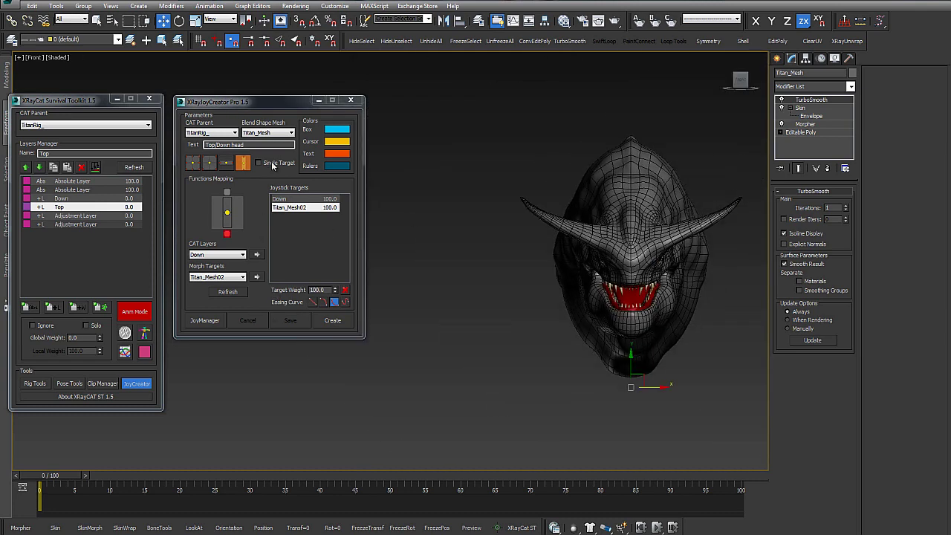
Step: Create the Top/Down head joystick and pull its cursor down to lower the head
click(327, 321)
click(457, 223)
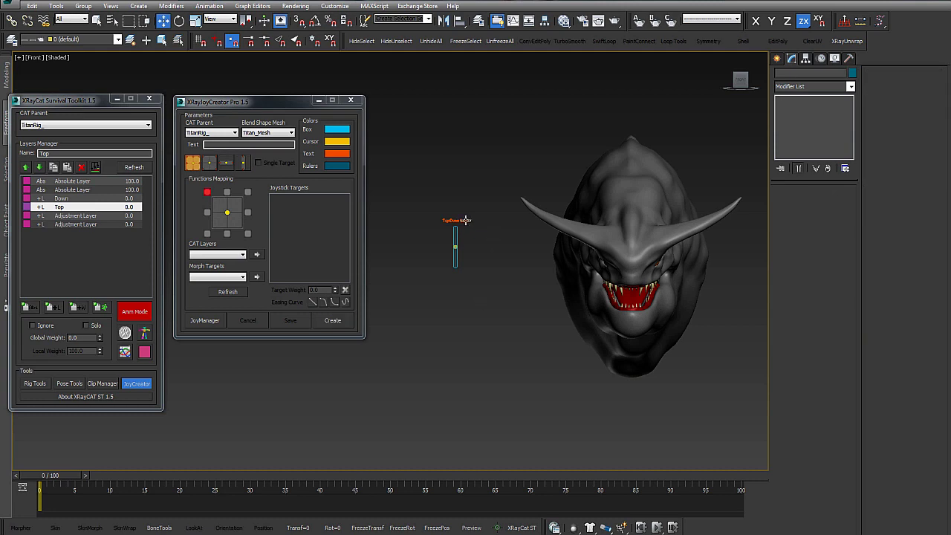
key(w)
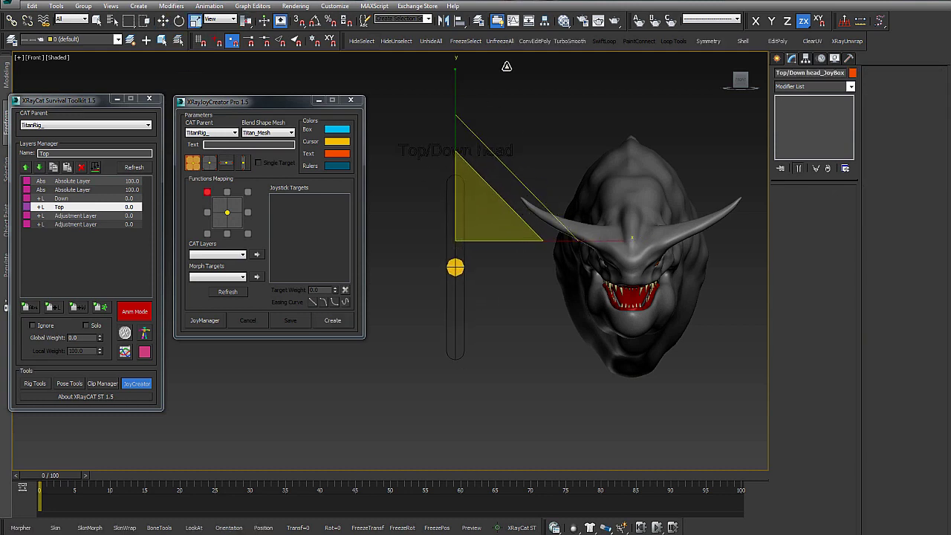
mouse_move(482, 157)
alt+middle_down()
mouse_move(542, 231)
mouse_move(535, 338)
mouse_move(475, 316)
alt+middle_up()
scroll(461, 298, down, 3)
click(443, 282)
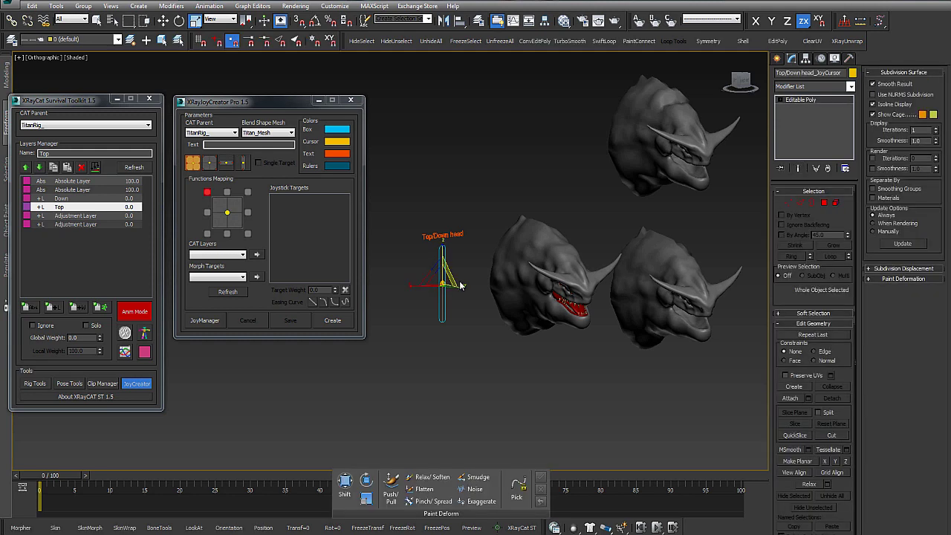
key(w)
drag(445, 265, 445, 305)
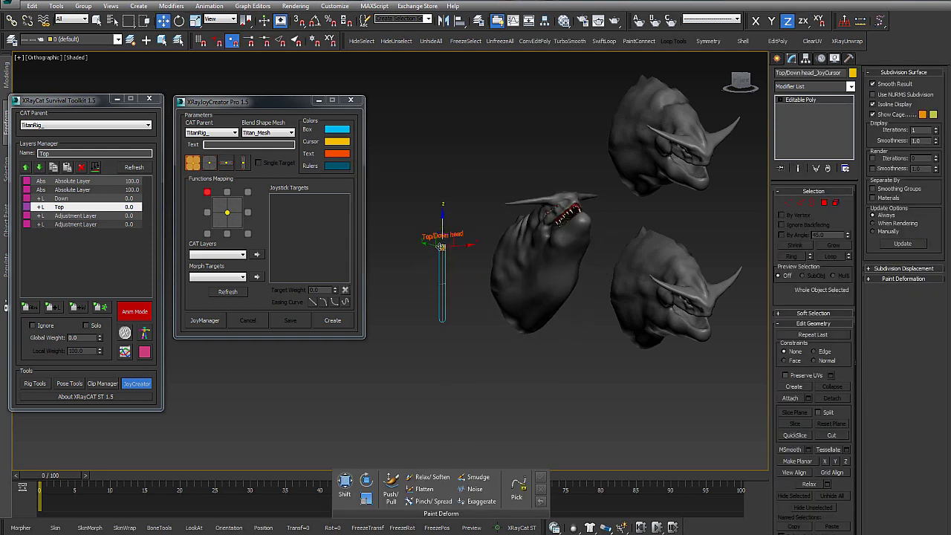
Step: Push the cursor up to raise the head, then toggle the Morpher off and on to compare
alt+middle_drag(444, 305, 519, 283)
scroll(463, 297, up, 3)
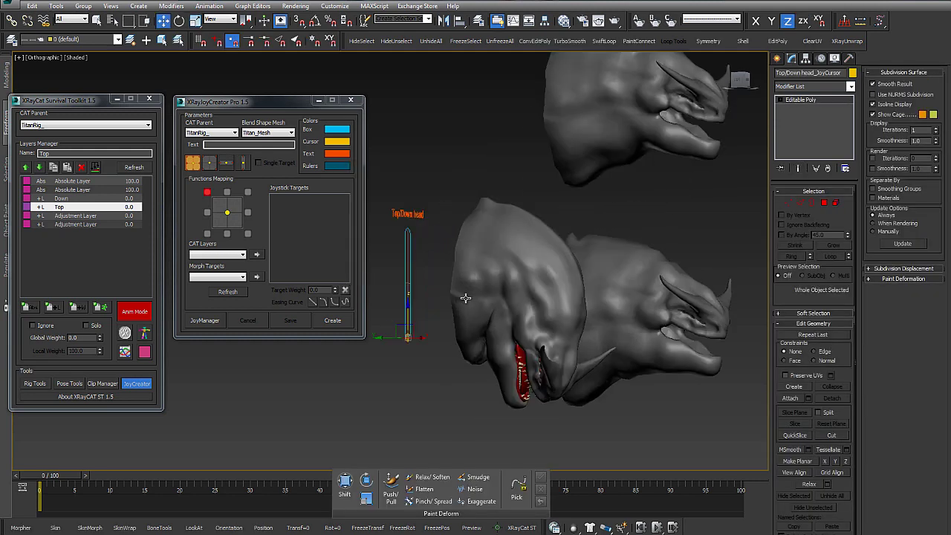
scroll(524, 260, up, 3)
drag(394, 314, 403, 155)
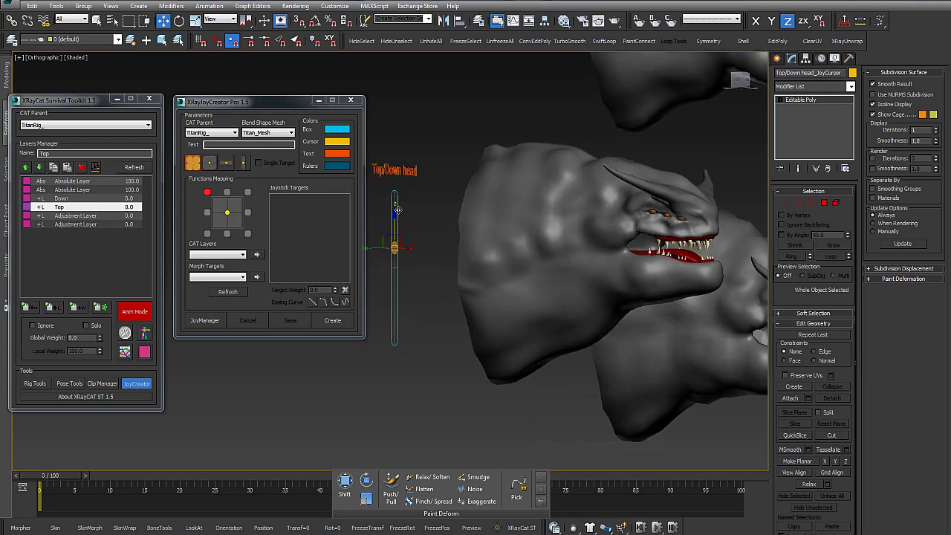
click(658, 165)
click(792, 126)
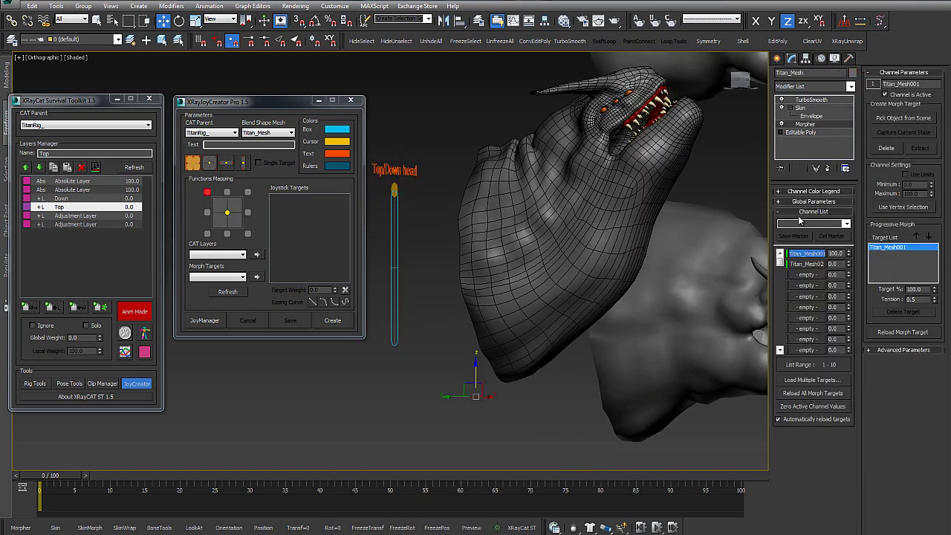
click(781, 124)
click(782, 125)
Step: Slide the joystick cursor down and back up to lower and lift the head again
drag(395, 190, 394, 344)
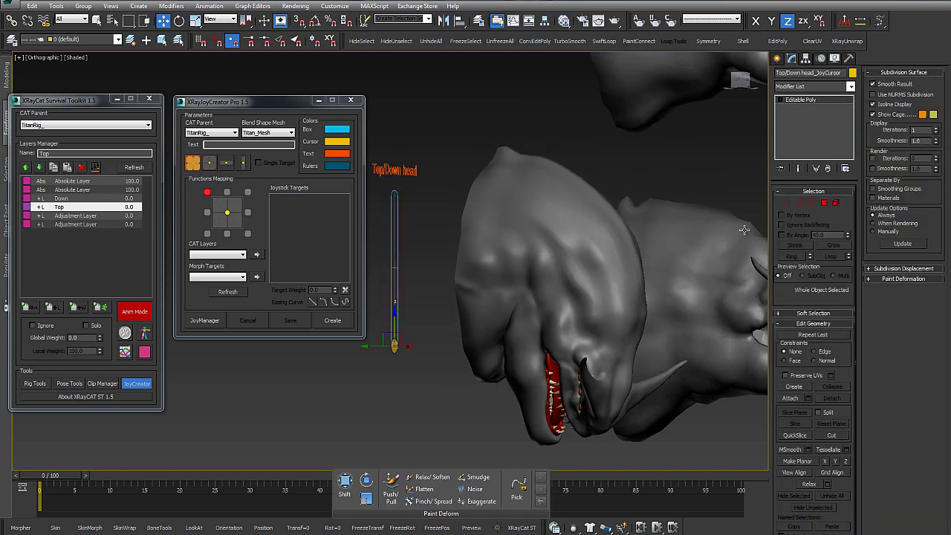
click(686, 191)
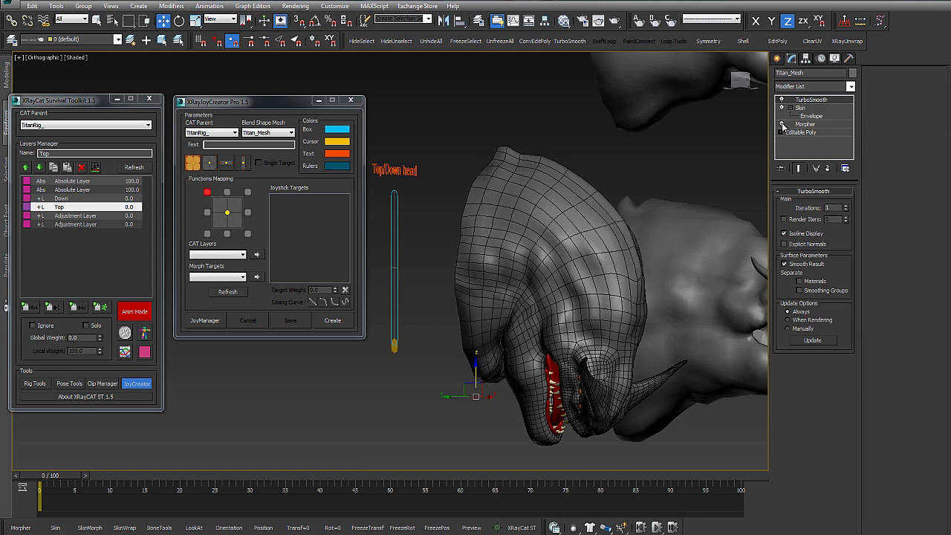
click(394, 346)
drag(399, 328, 418, 235)
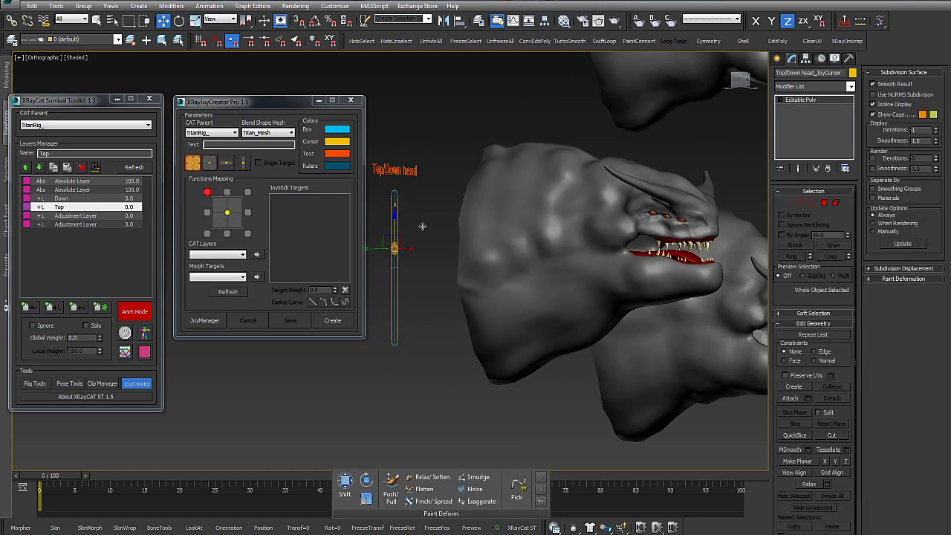
mouse_move(425, 319)
alt+middle_down()
mouse_move(491, 291)
mouse_move(484, 305)
alt+middle_up()
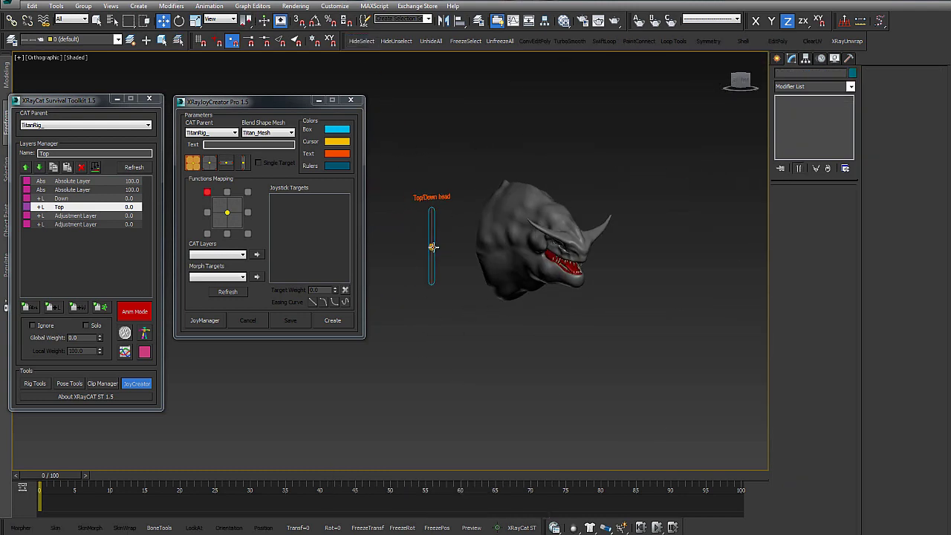
Step: Close Paint Deform, Auto Key the joystick cursor at frames 31, 43, 58, 70, 80, and play the nod
click(433, 247)
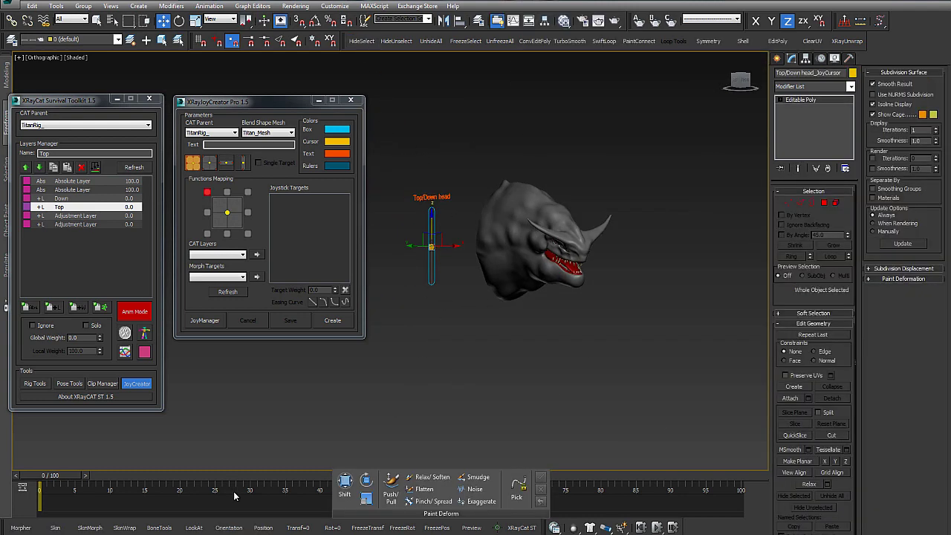
click(554, 476)
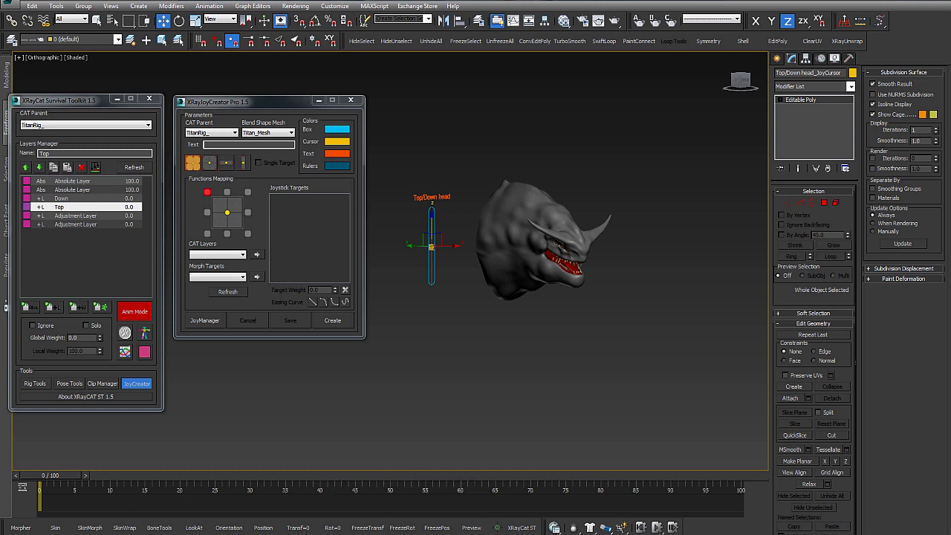
key(n)
drag(50, 475, 256, 474)
drag(432, 246, 435, 179)
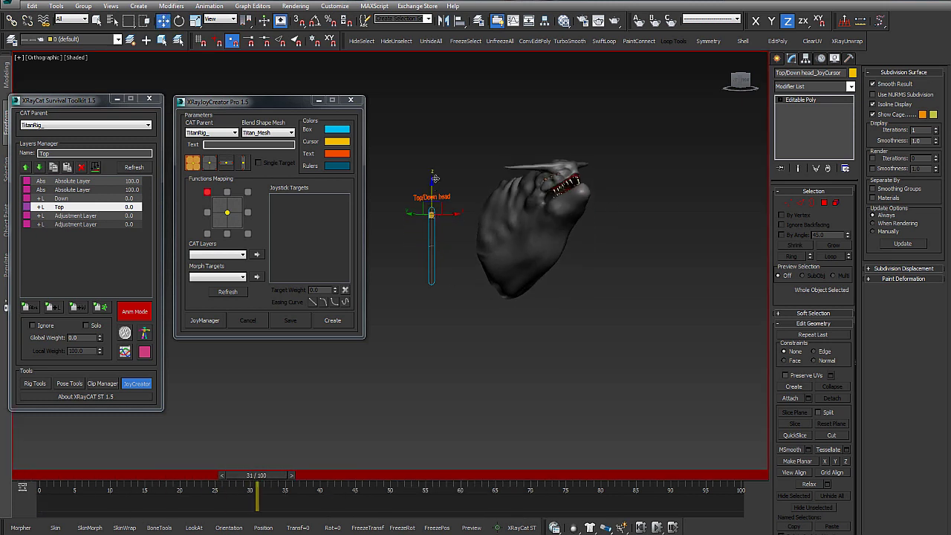
drag(277, 478, 446, 478)
drag(429, 201, 448, 281)
drag(453, 479, 601, 477)
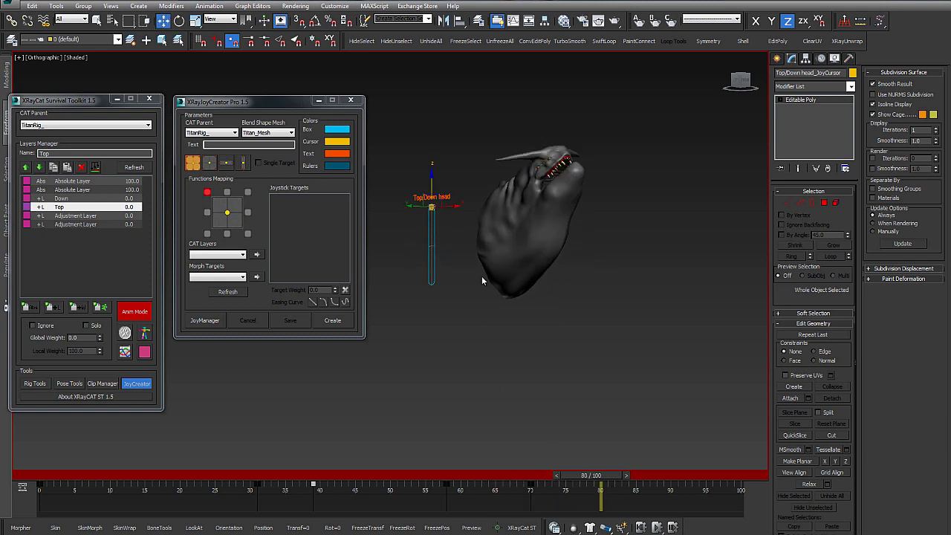
drag(431, 202, 448, 288)
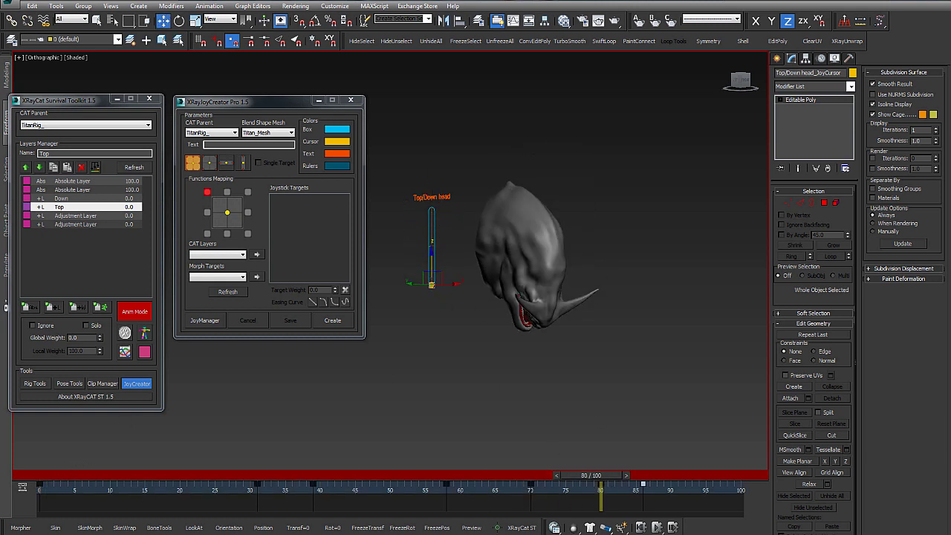
scroll(664, 261, up, 3)
key(slash)
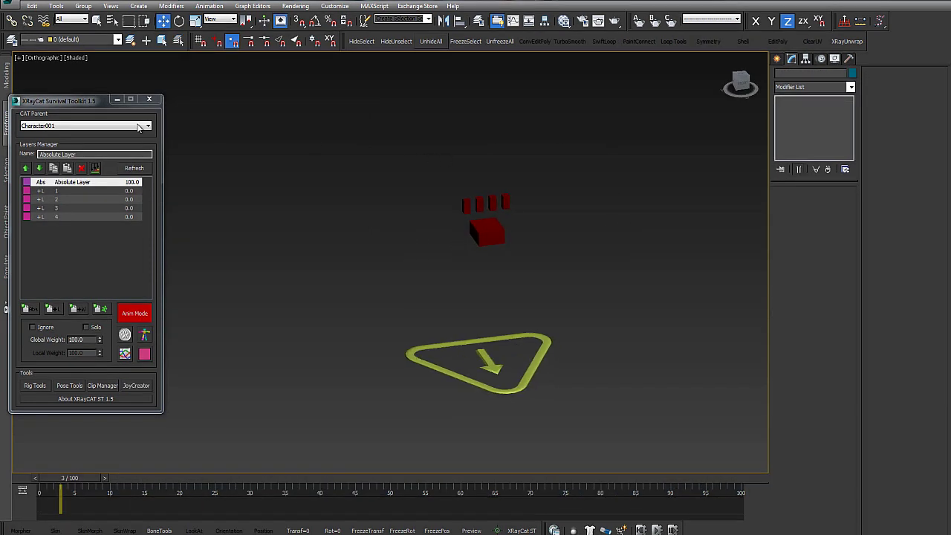
Step: Center the Character001 rig in view and inspect layers 1 to 4 in the Layers Manager
drag(66, 100, 101, 81)
middle_drag(456, 249, 367, 270)
click(381, 256)
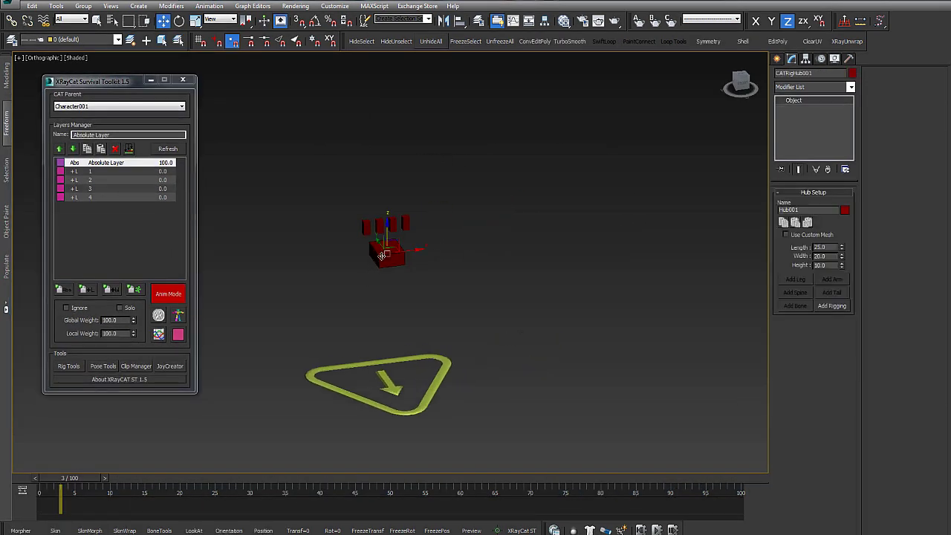
click(305, 272)
click(132, 171)
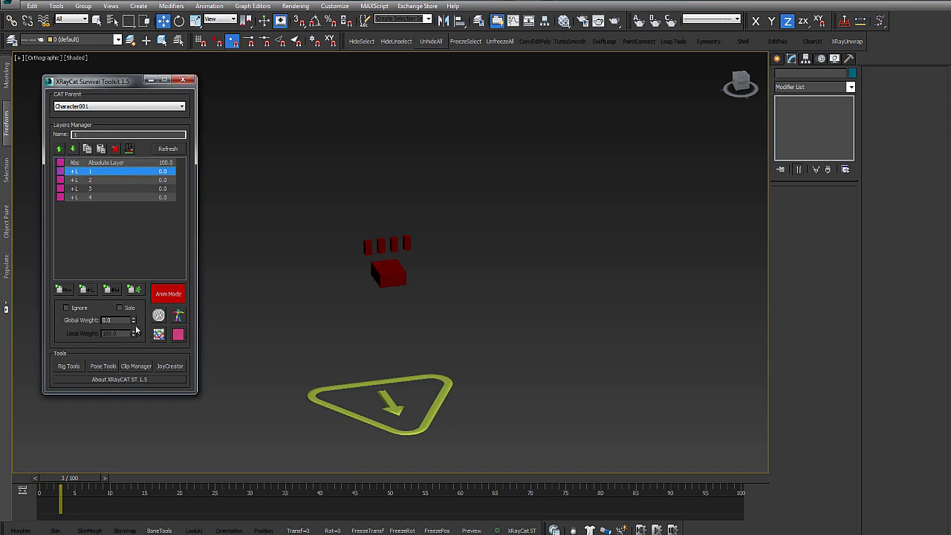
click(106, 181)
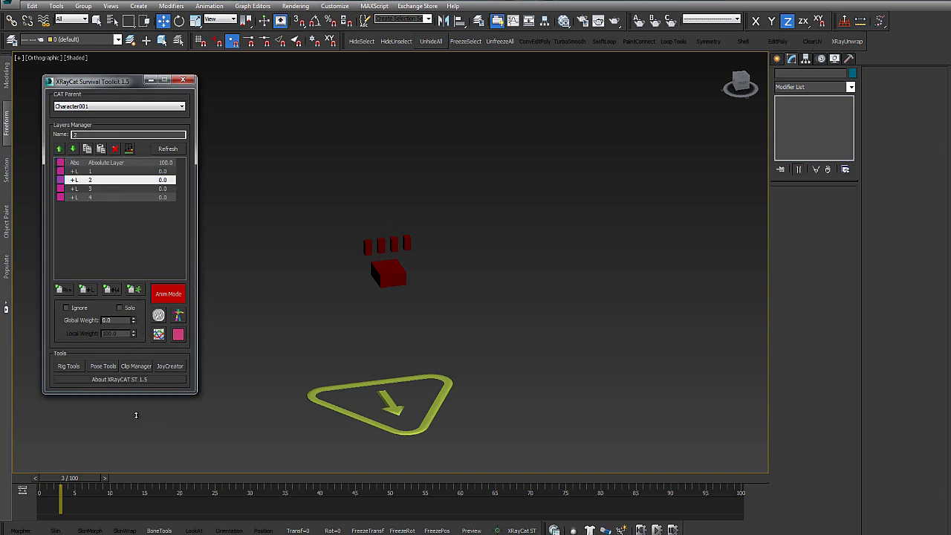
click(110, 190)
drag(134, 319, 144, 244)
click(116, 199)
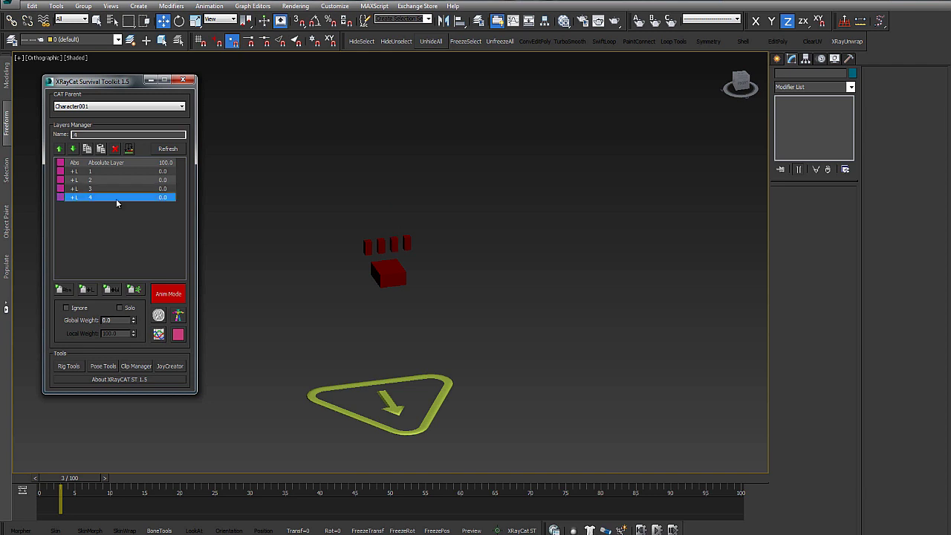
drag(134, 320, 133, 318)
Step: Bring up the joystick creator, enlarge and reposition it, and choose Character001 as CAT parent
click(171, 366)
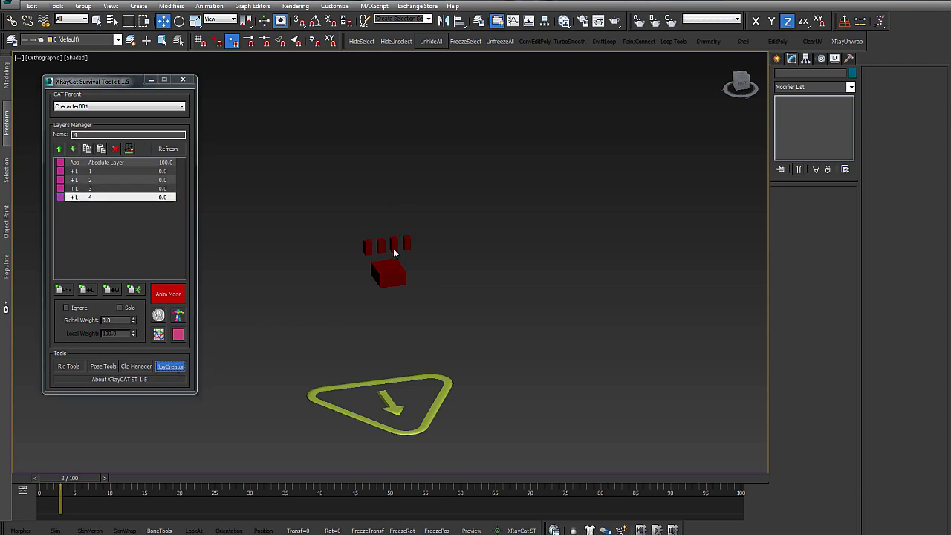
mouse_move(468, 168)
mouse_down()
mouse_move(470, 156)
mouse_move(635, 72)
mouse_up()
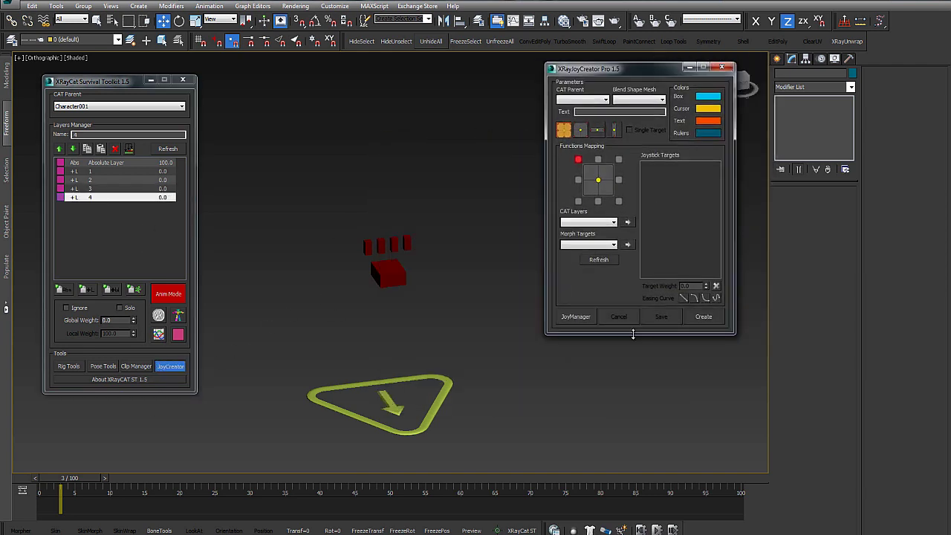
drag(632, 334, 632, 361)
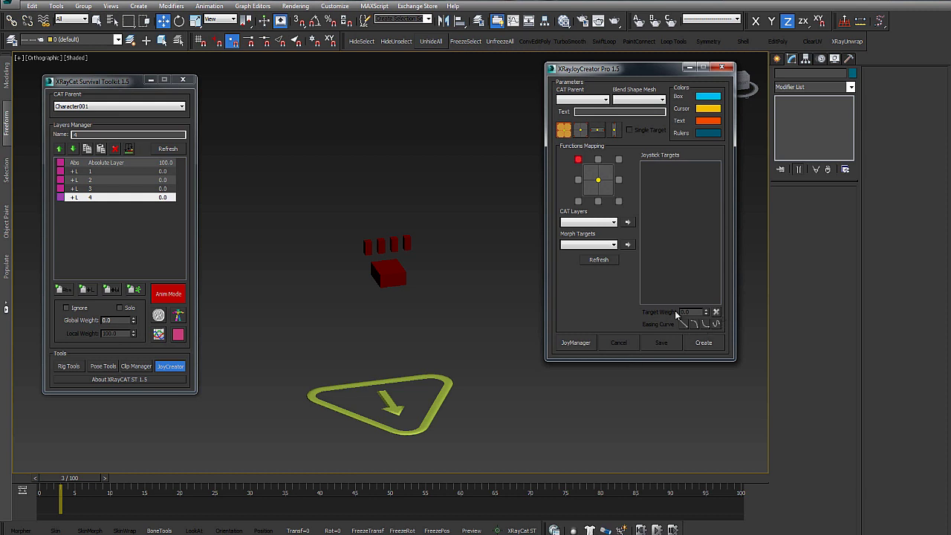
drag(638, 69, 583, 90)
click(557, 125)
middle_drag(438, 341, 414, 336)
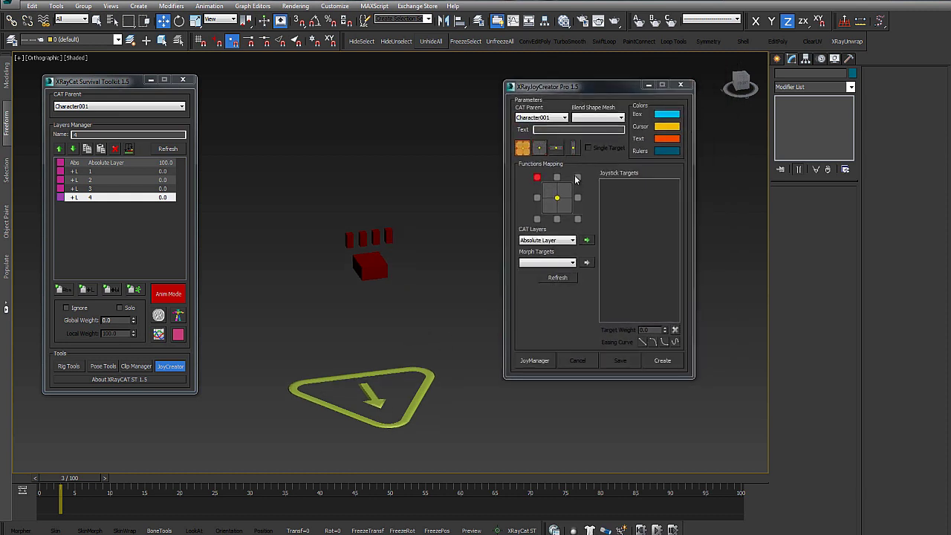
Step: Make the joystick a single vertical slider targeting CAT layers 1, 2, 3 and 4
click(574, 149)
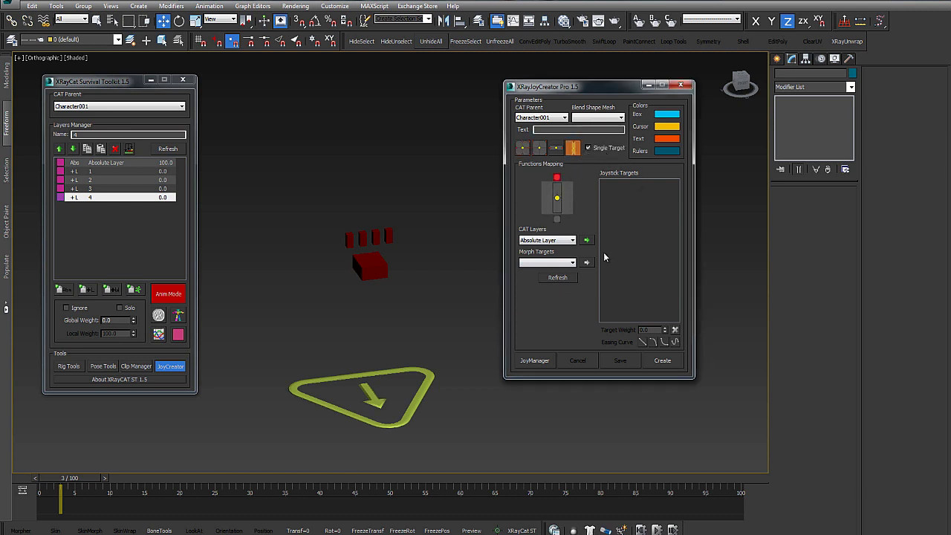
click(564, 240)
click(542, 257)
click(587, 240)
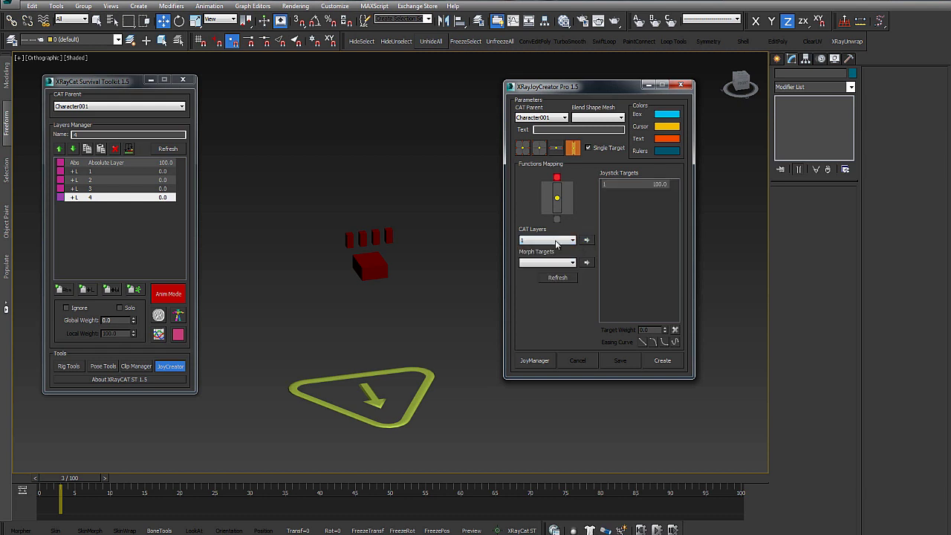
click(564, 240)
click(542, 264)
click(586, 240)
click(564, 240)
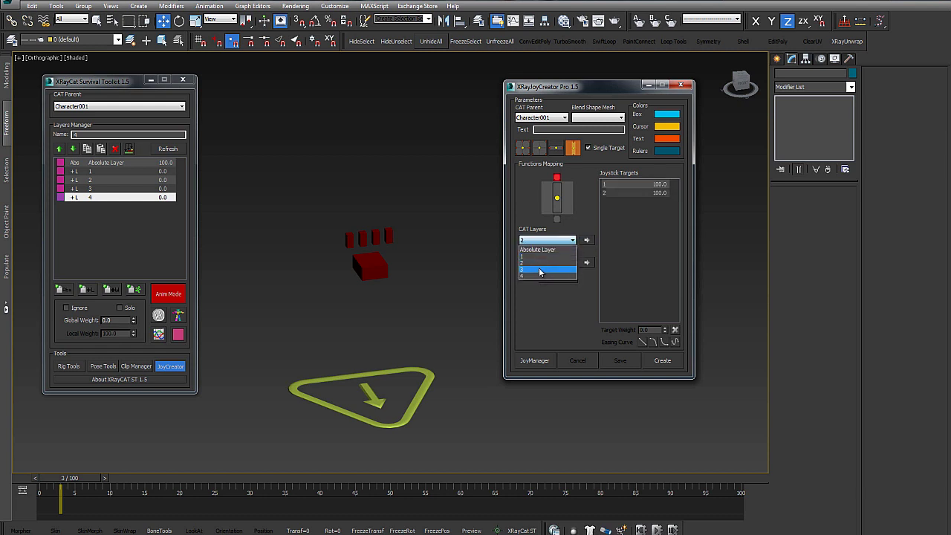
click(543, 269)
click(586, 240)
click(564, 240)
click(543, 276)
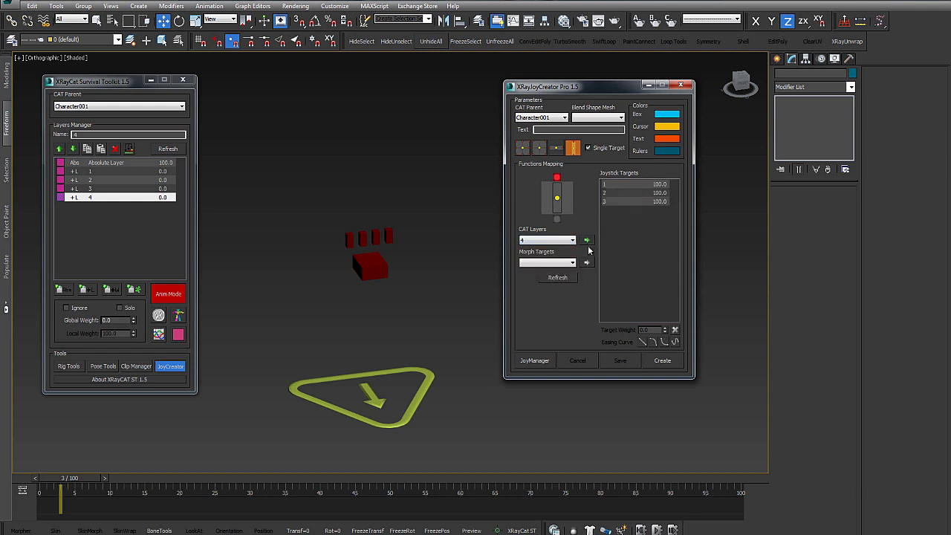
click(586, 240)
Step: Review the target settings, label the joystick Test_Curves, and create it in Front view
click(621, 184)
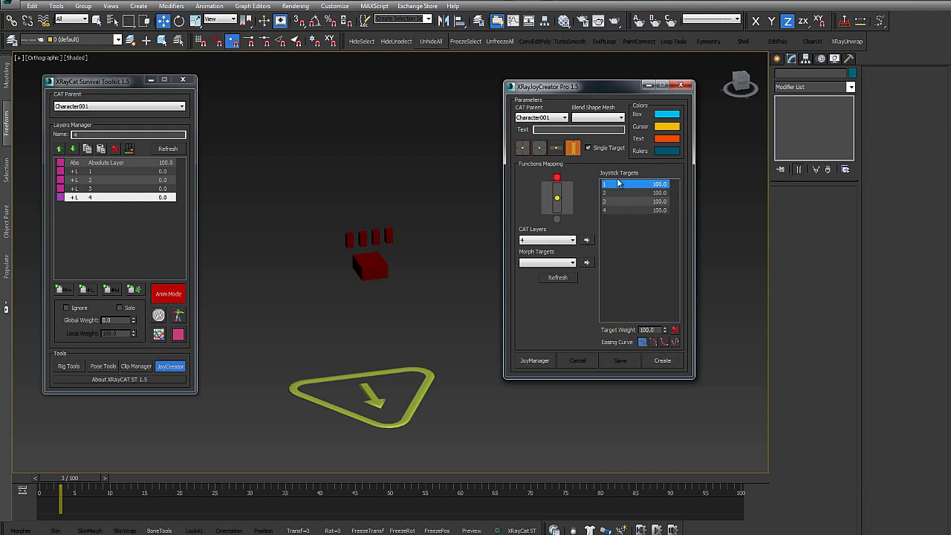
click(619, 193)
click(619, 210)
click(545, 130)
text(Test_Curves)
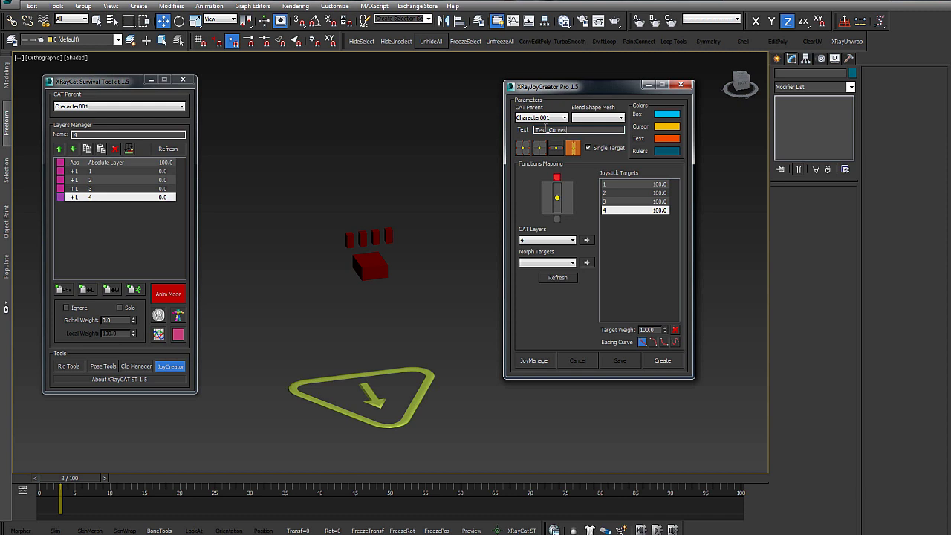
click(393, 185)
key(f)
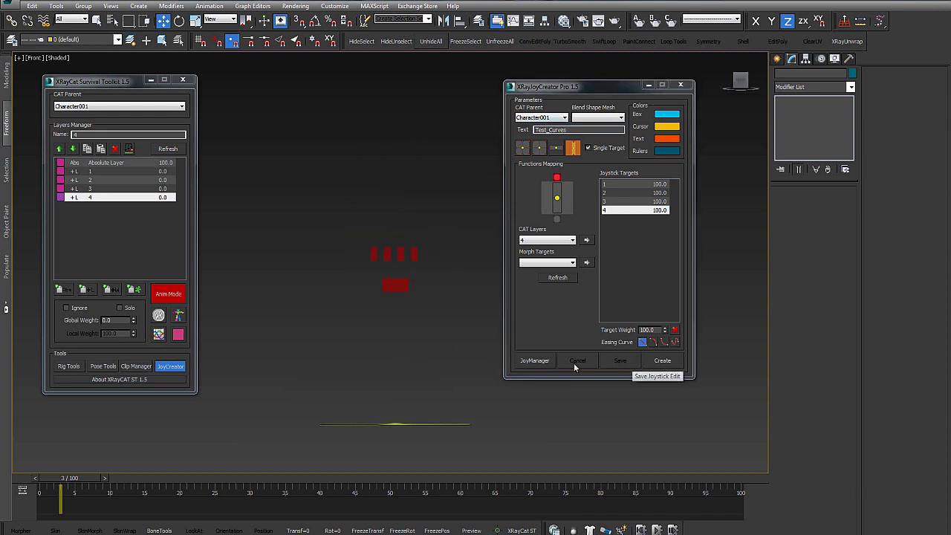
click(662, 360)
click(310, 194)
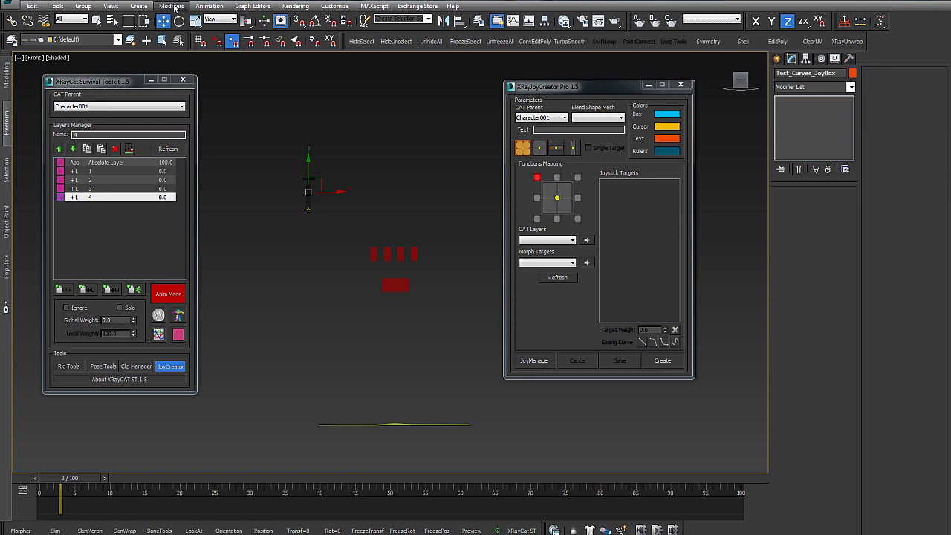
Step: Restrict movement to the ZX plane and slide the yellow knob up and down its track
key(F8)
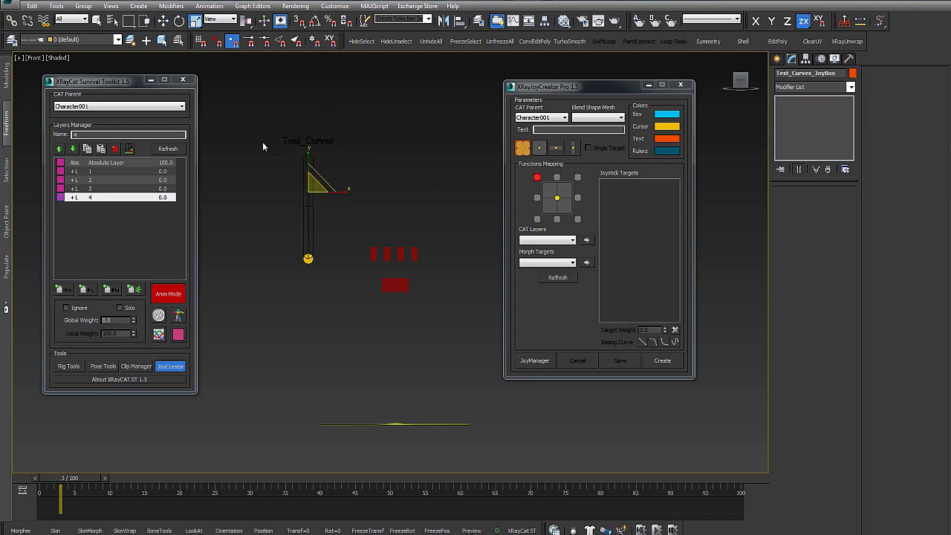
click(263, 144)
middle_drag(342, 189, 348, 197)
click(315, 266)
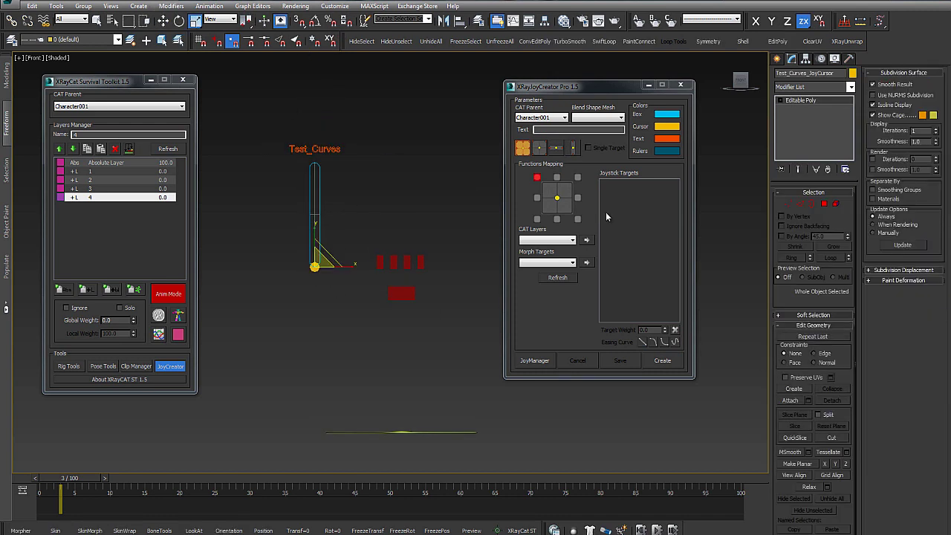
drag(577, 97, 610, 99)
right_click(405, 220)
click(404, 234)
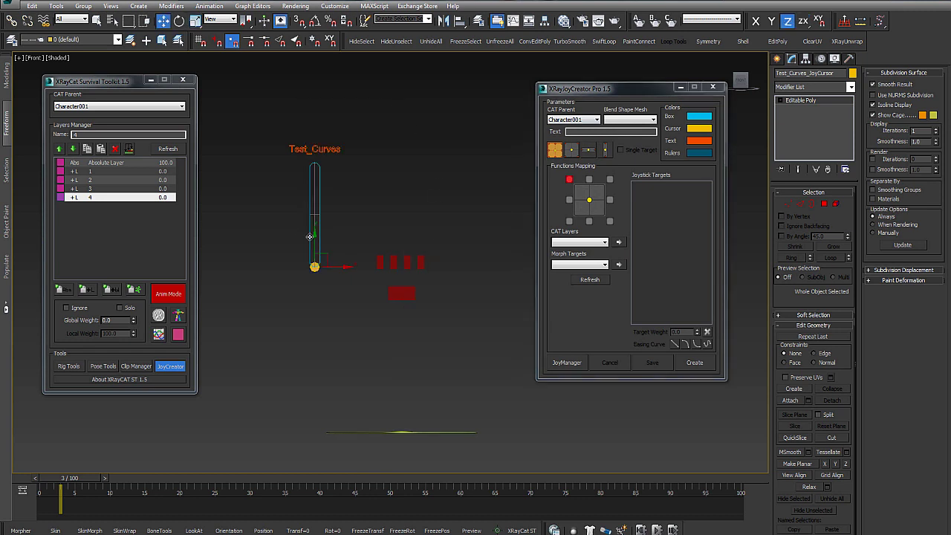
drag(315, 236, 316, 220)
mouse_move(319, 128)
mouse_down()
mouse_move(320, 268)
mouse_move(332, 111)
mouse_up()
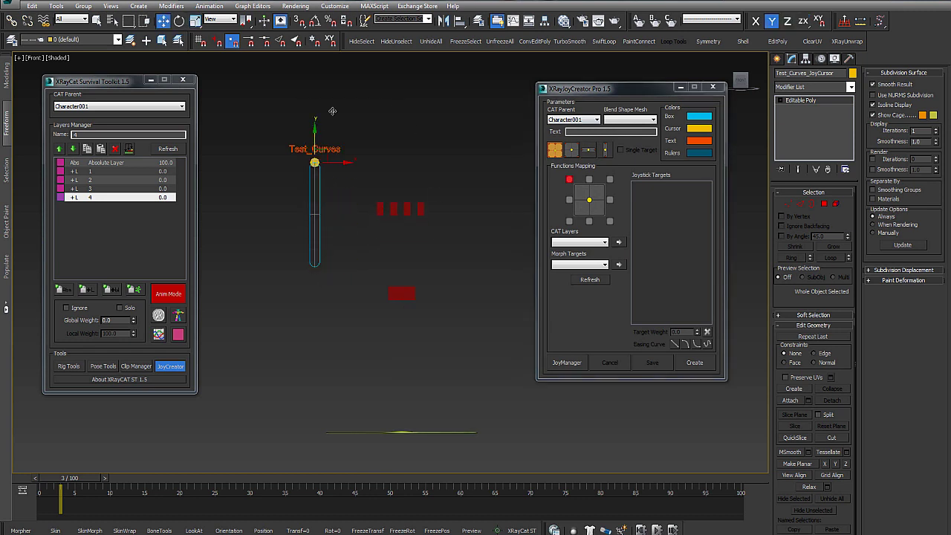
mouse_move(333, 278)
mouse_down()
mouse_move(340, 112)
mouse_move(339, 255)
mouse_move(346, 124)
mouse_move(506, 247)
mouse_up()
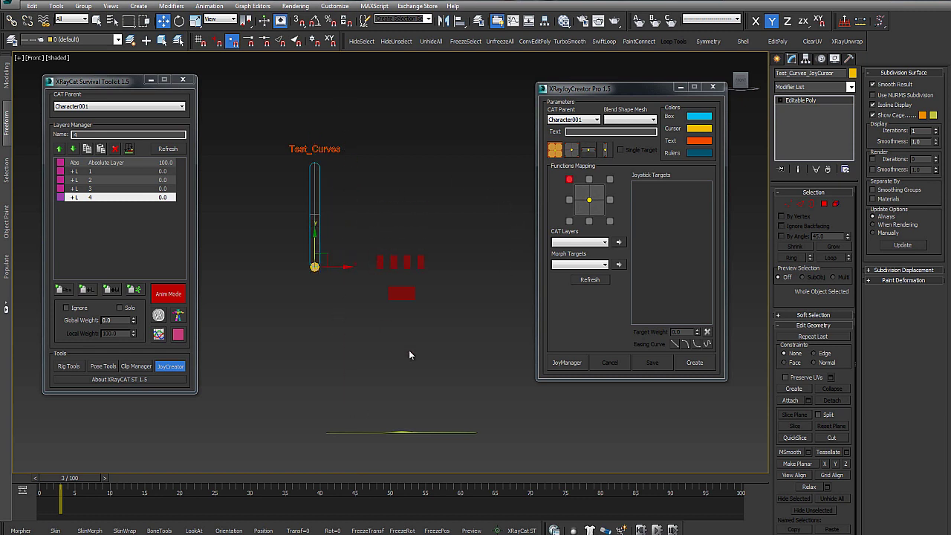
Step: Load the saved Test_Curves joystick from the joystick list and confirm editing it
click(563, 369)
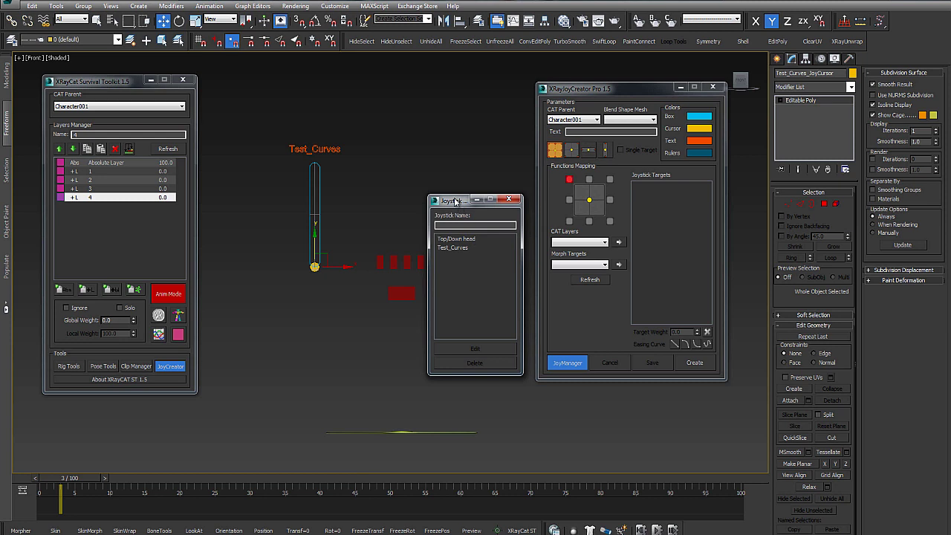
drag(455, 202, 258, 266)
click(279, 412)
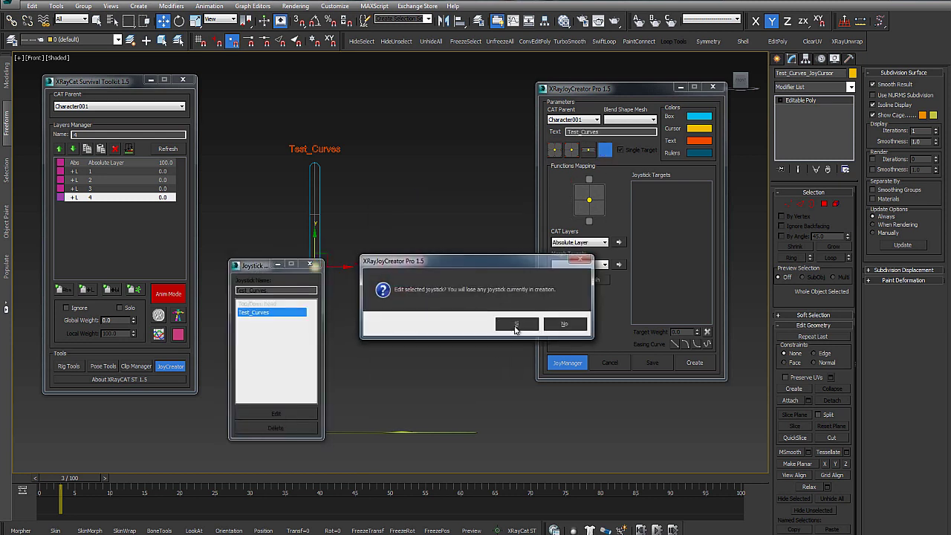
click(518, 322)
click(651, 188)
Step: Give layers 1–4 the first, fast ease-in, slow ease-out and ease in-out curves, then save
click(675, 344)
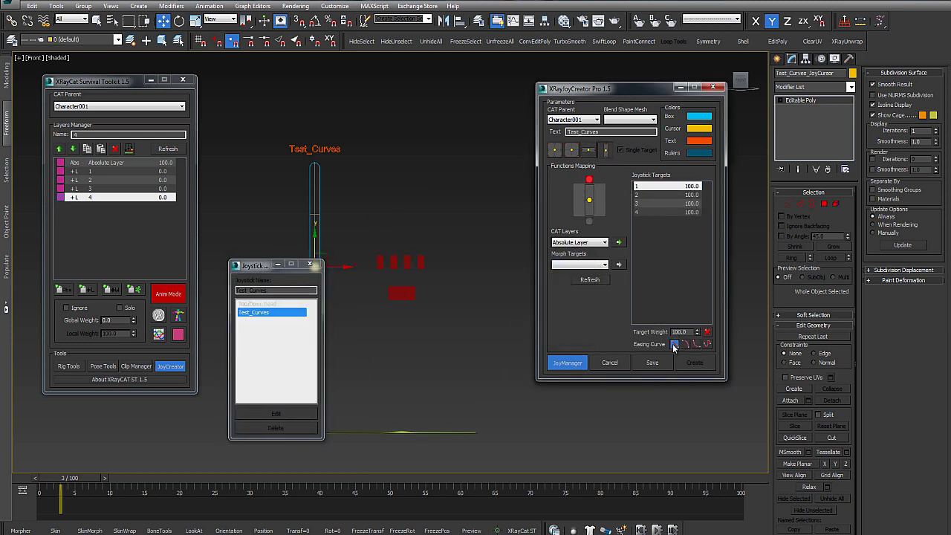
click(686, 345)
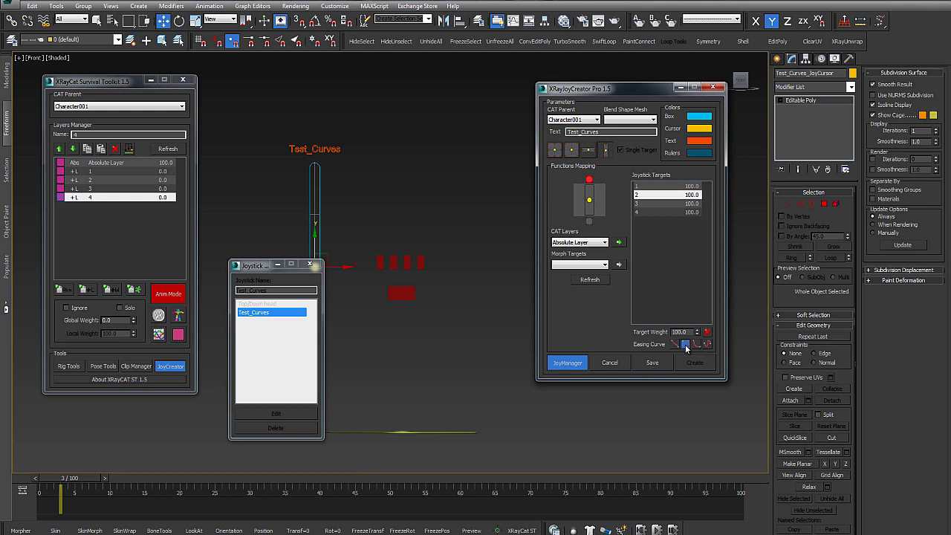
click(696, 345)
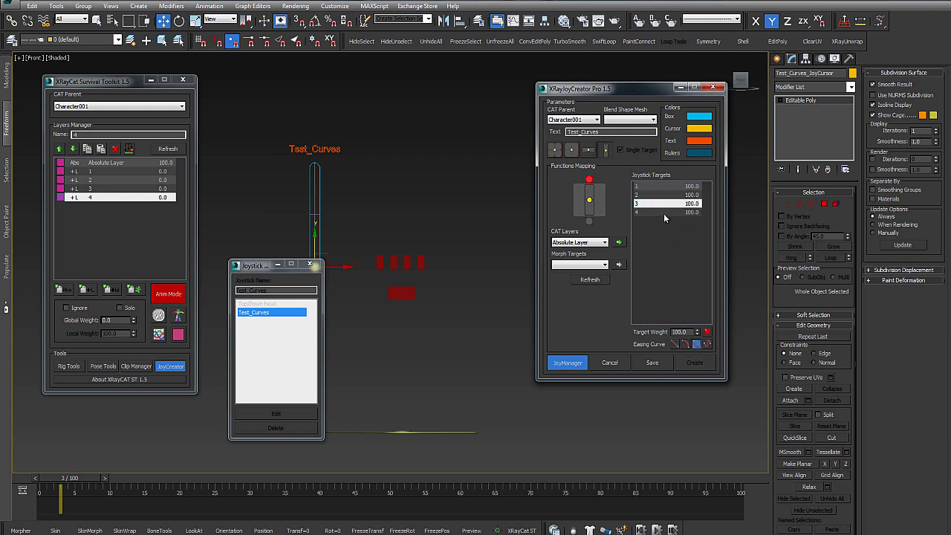
click(706, 344)
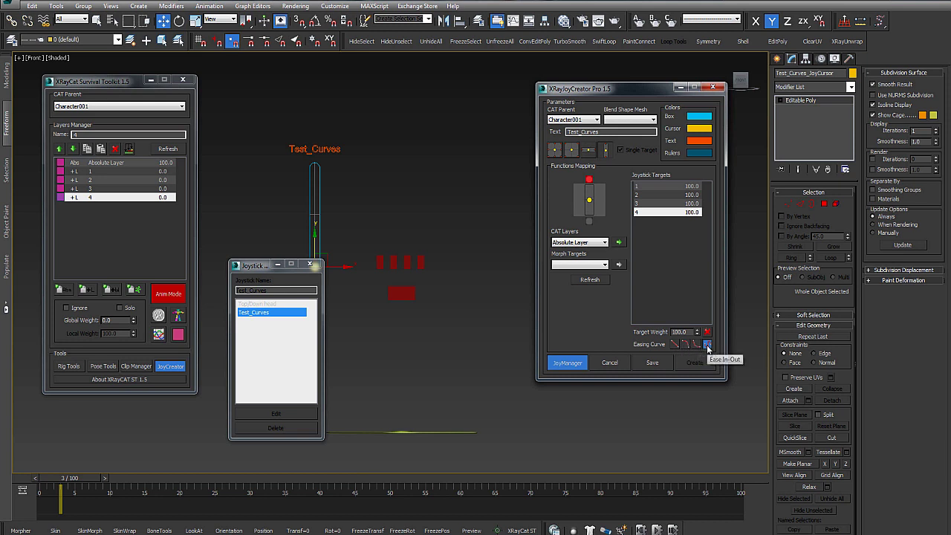
click(651, 361)
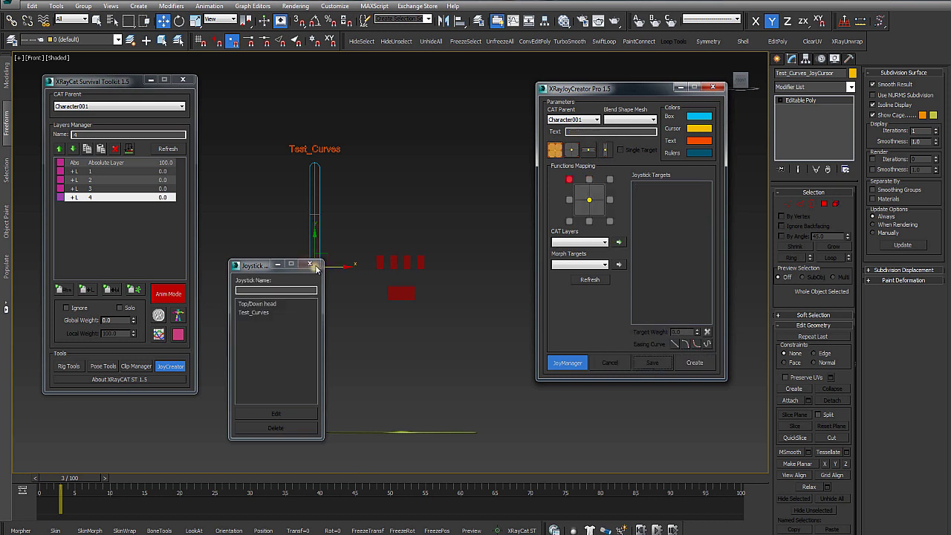
Step: Close the joystick list, slide the Test_Curves knob top to bottom, then orbit and select the slider
click(315, 266)
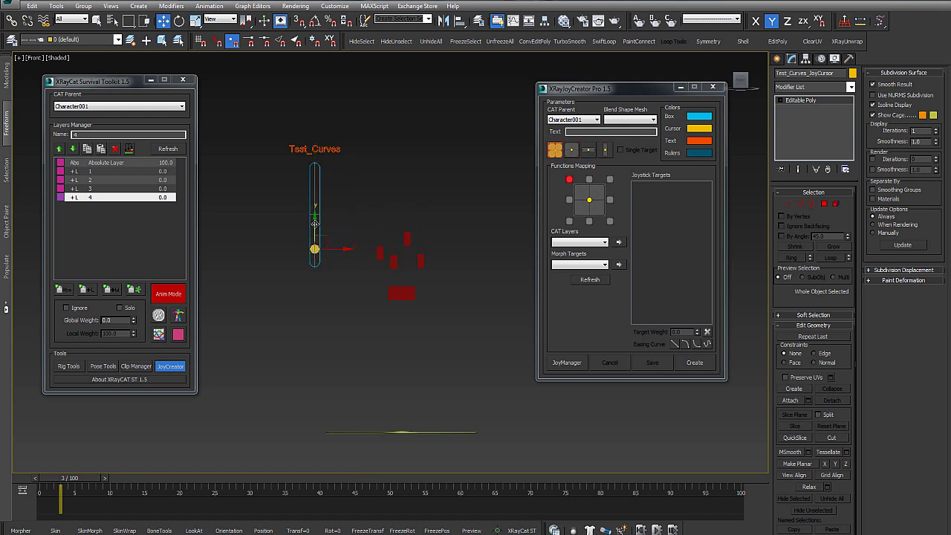
drag(324, 123, 319, 262)
mouse_move(326, 339)
alt+middle_down()
mouse_move(248, 268)
mouse_move(229, 219)
mouse_move(219, 135)
mouse_move(412, 364)
mouse_move(378, 344)
mouse_move(408, 254)
mouse_move(419, 312)
mouse_move(359, 462)
alt+middle_up()
click(218, 135)
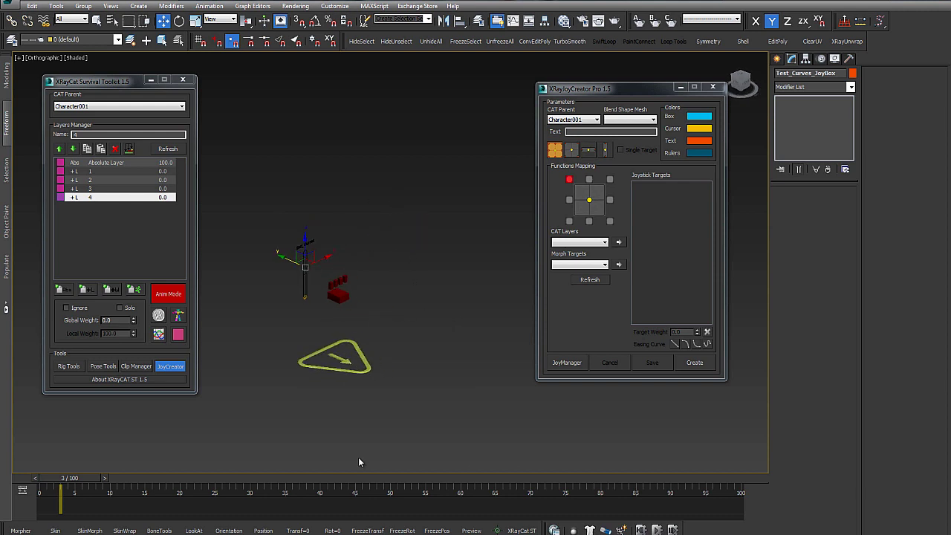
Step: With Auto Key on, select the Test_Curves knob and raise it up the slider
mouse_move(438, 359)
alt+middle_down()
mouse_move(476, 339)
mouse_move(733, 518)
alt+middle_up()
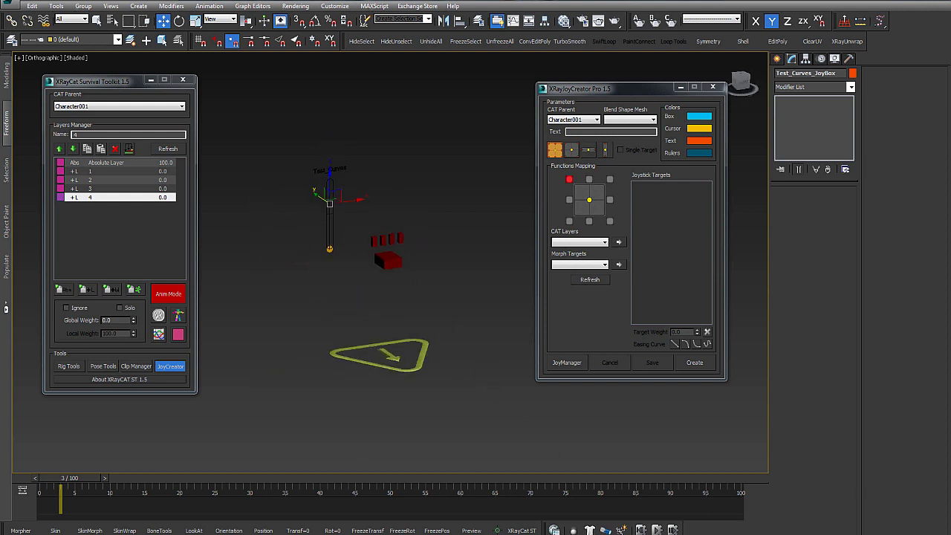
key(n)
key(slash)
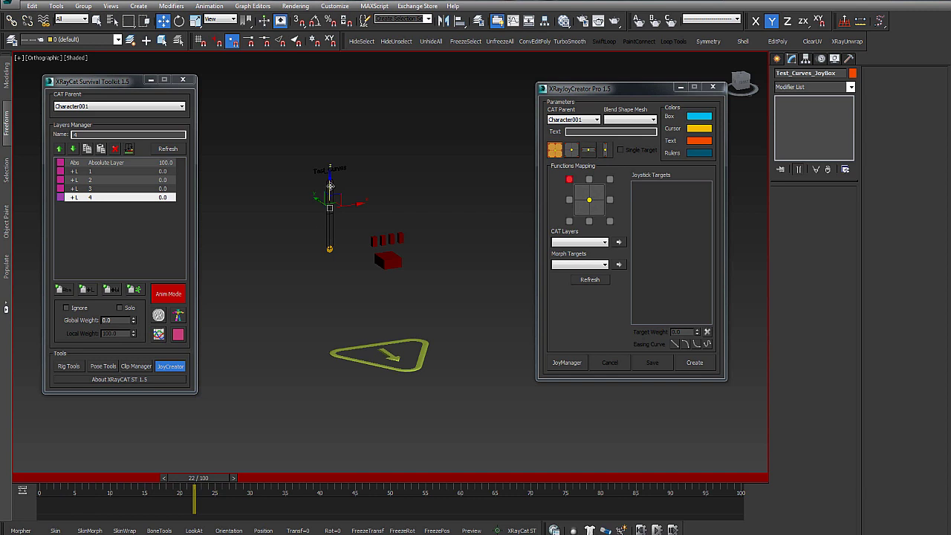
click(330, 251)
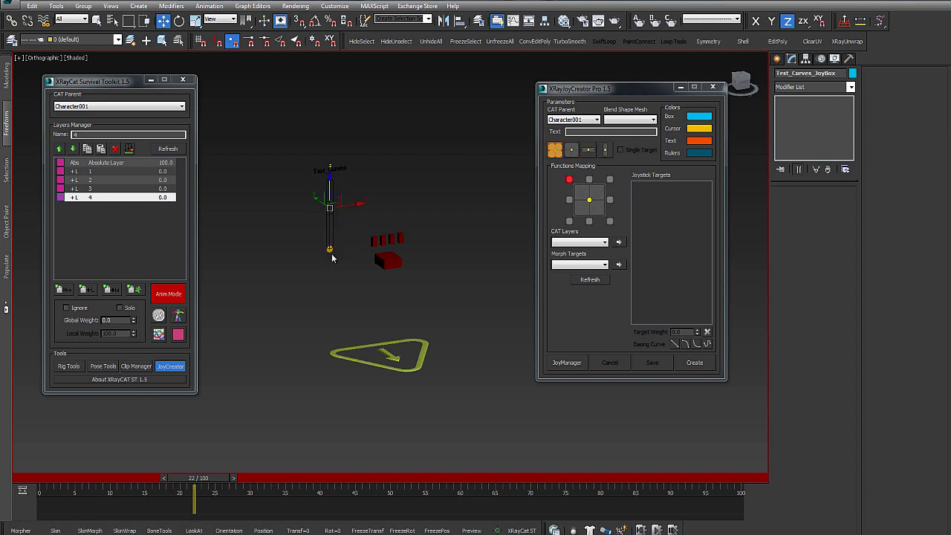
click(330, 249)
drag(332, 225, 331, 165)
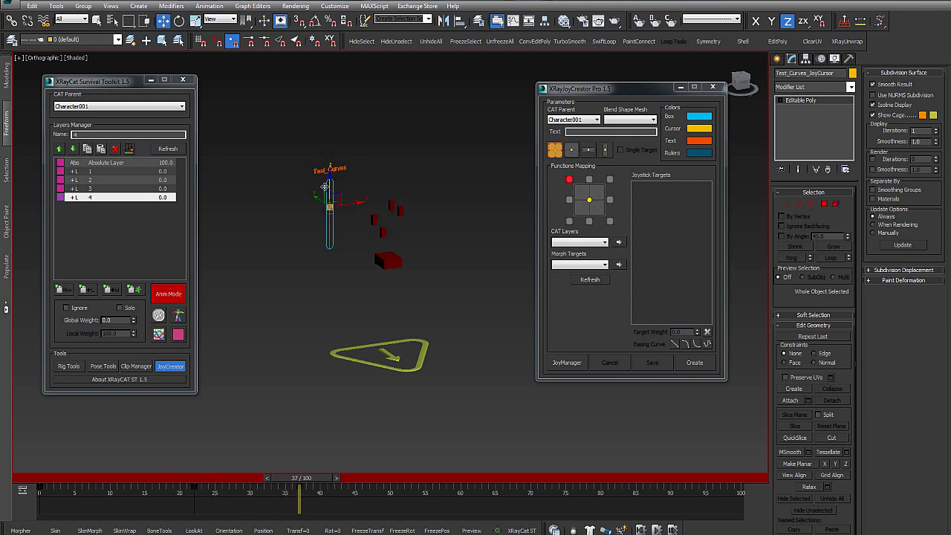
Step: Key the knob at the slider's bottom while moving through frames 49, 63 and 80
drag(304, 480, 384, 314)
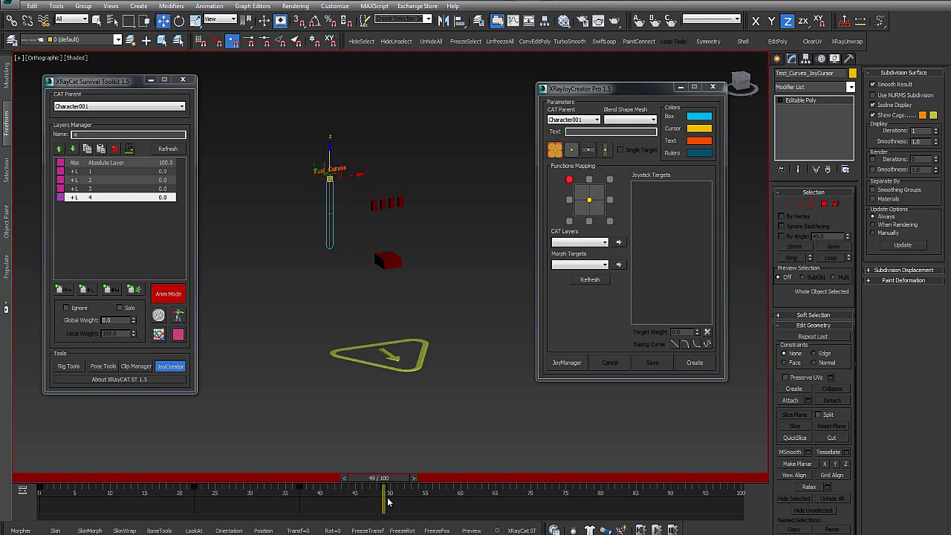
drag(388, 502, 482, 498)
drag(330, 180, 333, 253)
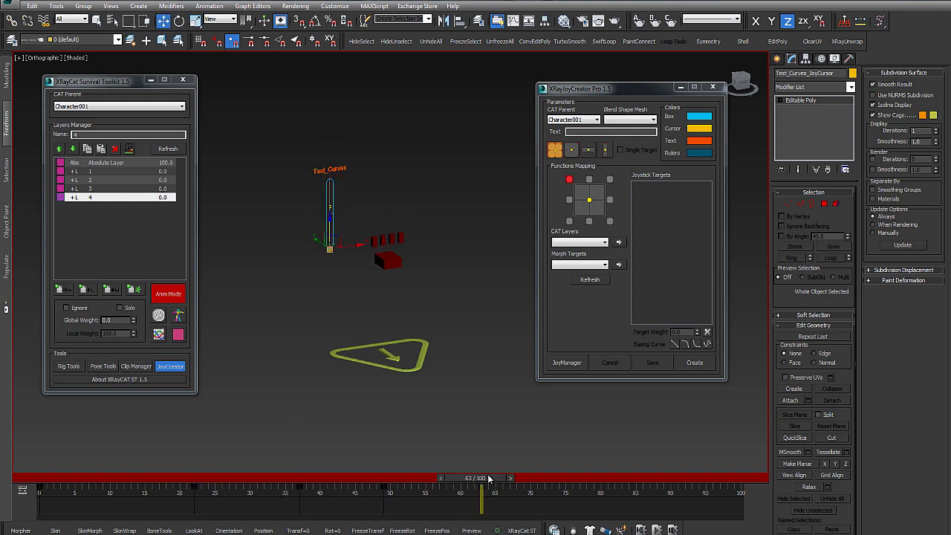
drag(488, 479, 600, 479)
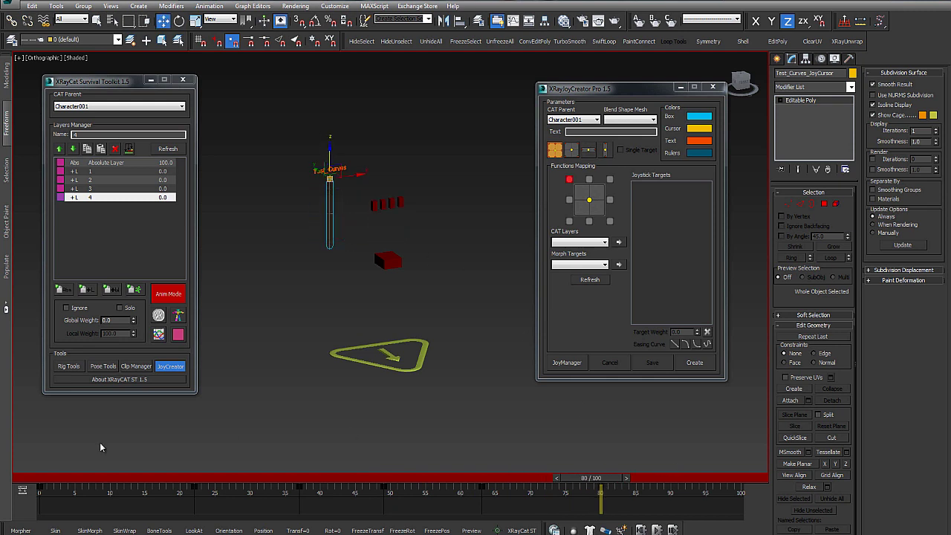
Step: Select the key near frame 20, clear the selection, and play the animation
drag(38, 491, 223, 492)
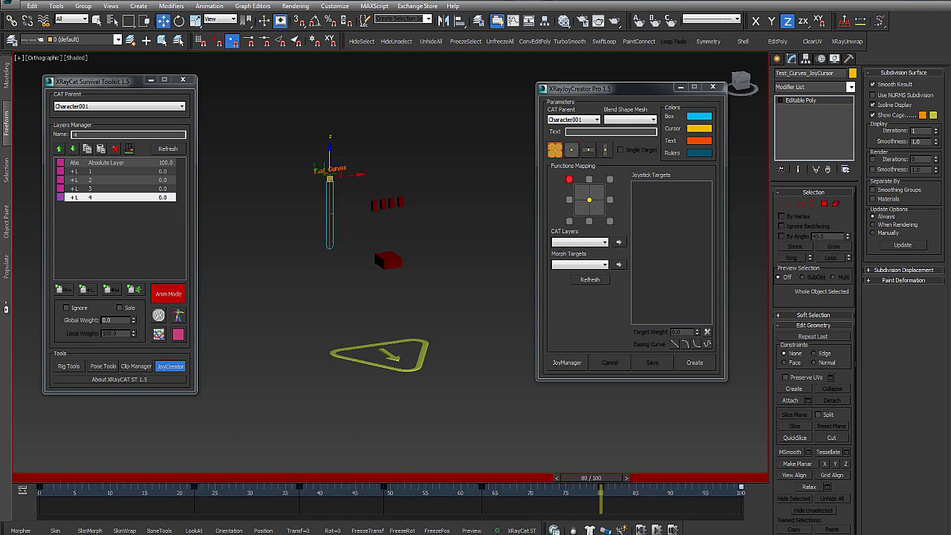
key(ctrl+d)
key(slash)
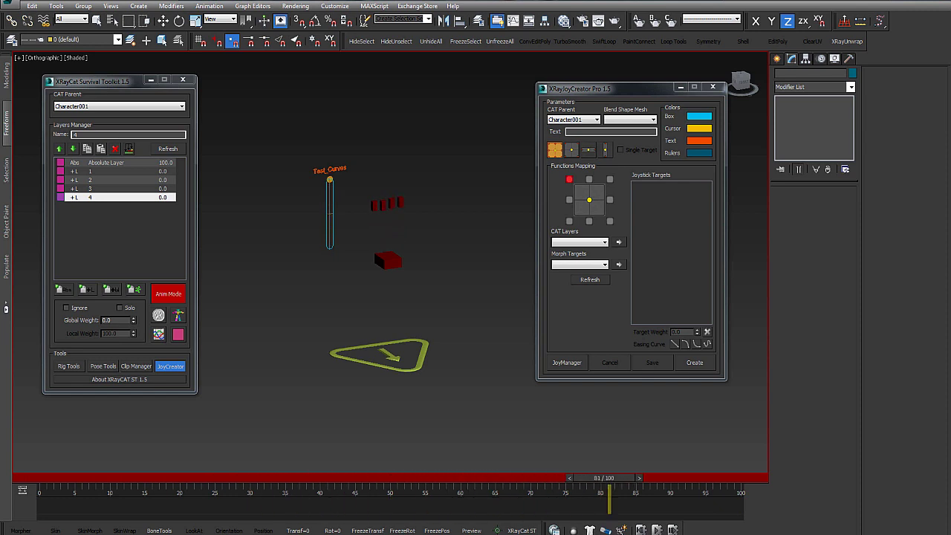
scroll(419, 245, up, 3)
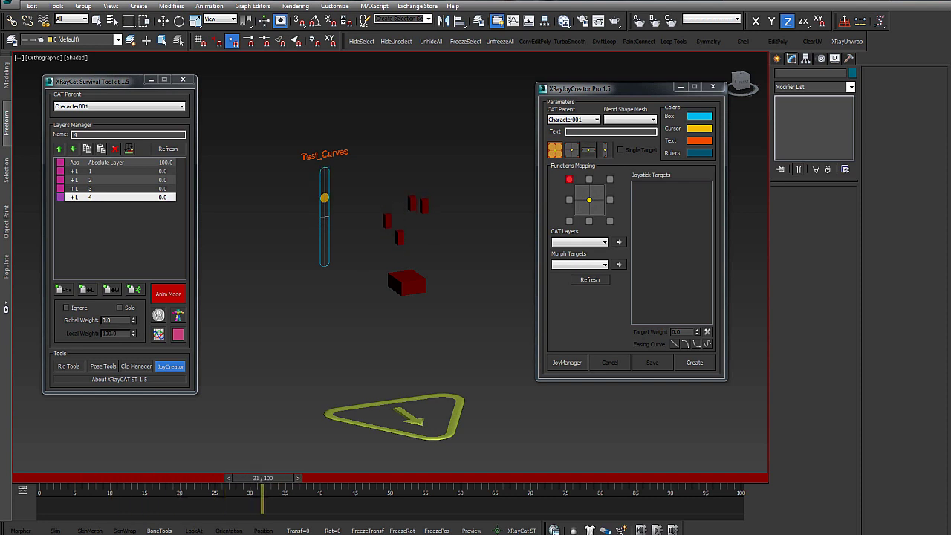
Step: Open the Test_Curves joystick for editing in JoyManager
click(567, 363)
click(475, 244)
click(488, 349)
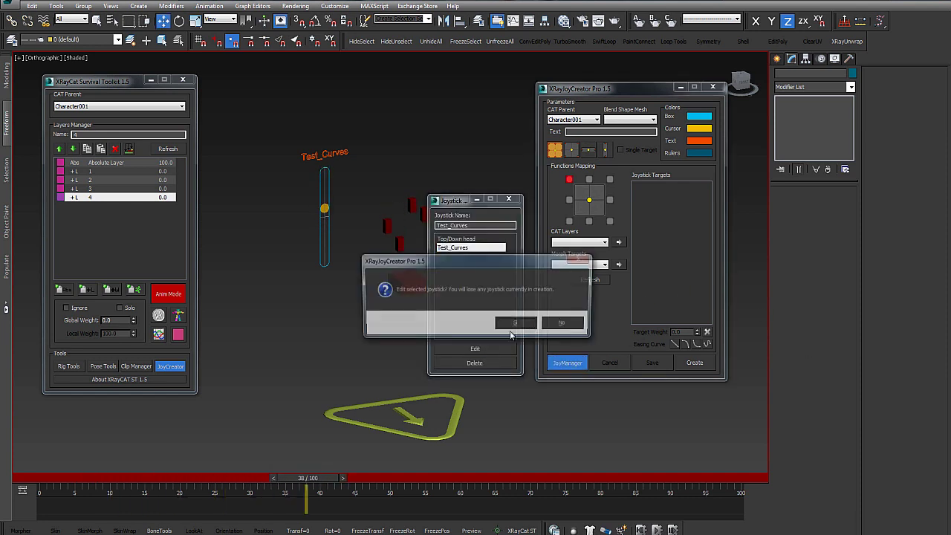
click(516, 322)
drag(483, 202, 240, 283)
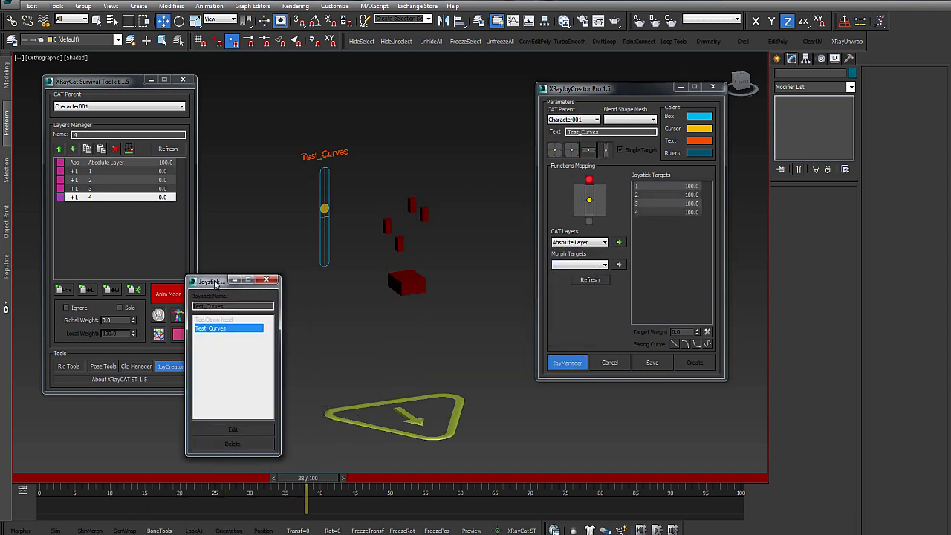
Step: Set target 3's Target Weight to 50, save, close JoyManager, and replay from frame 0
click(642, 212)
click(659, 203)
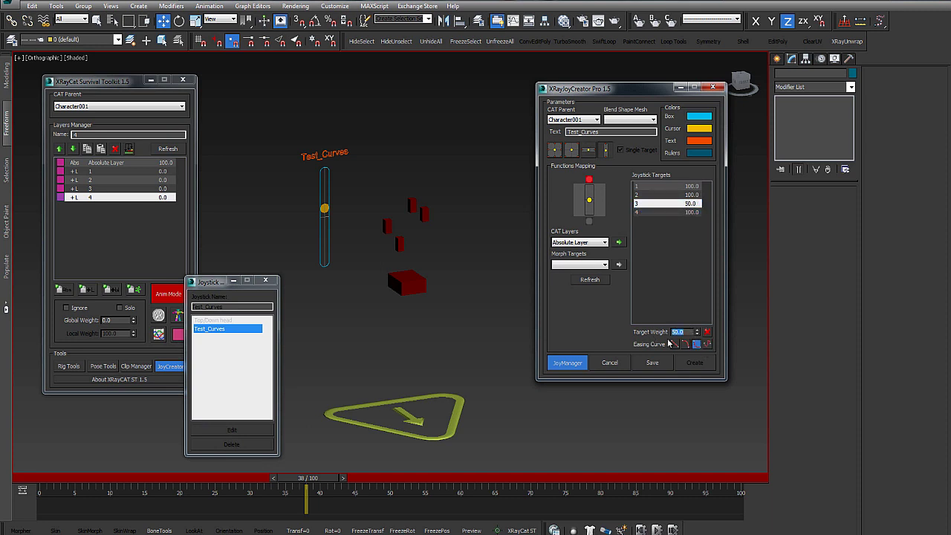
click(652, 363)
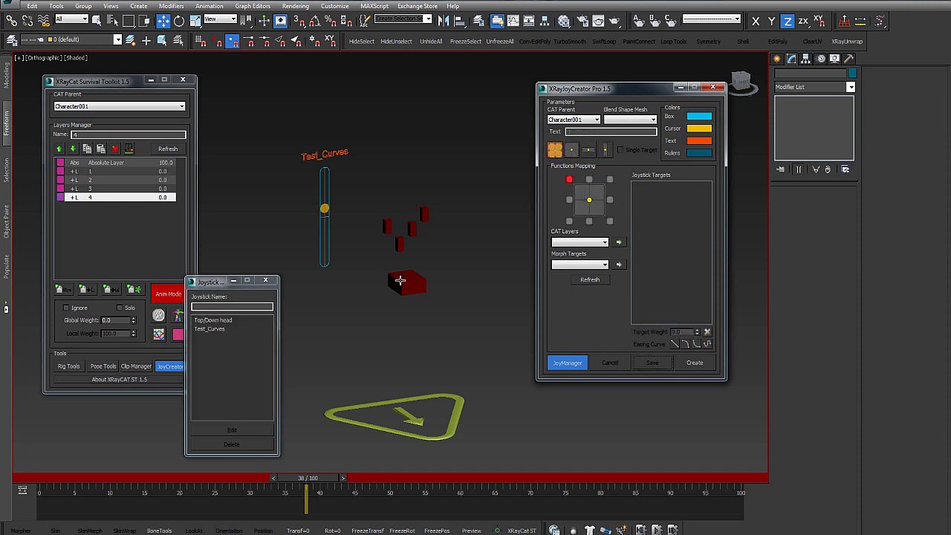
click(266, 280)
key(Home)
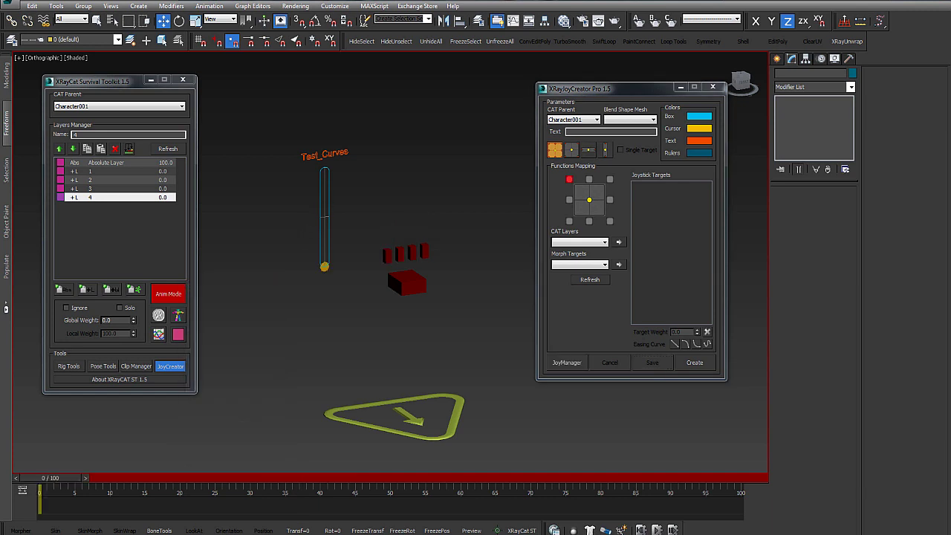
key(slash)
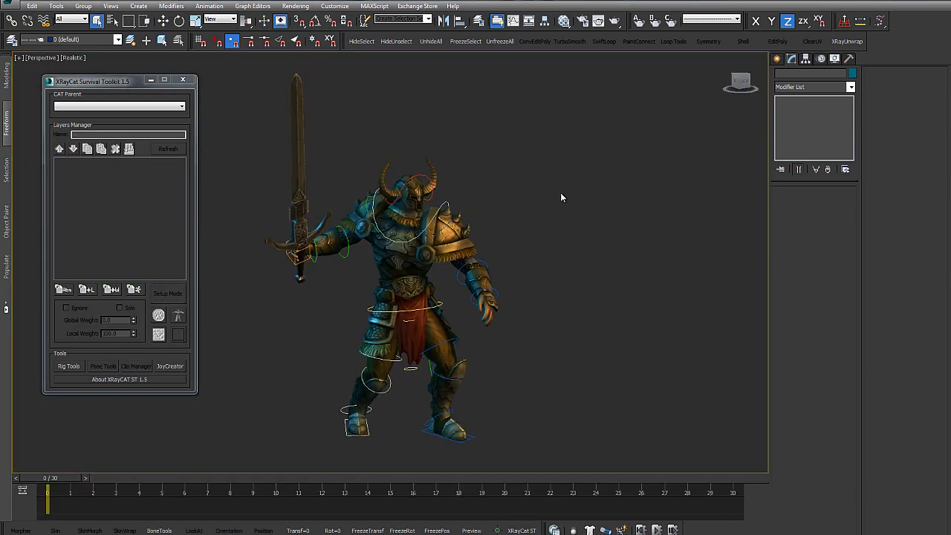
Step: Pick War_Rig_ as CAT parent, preview its sword swing, and bring up Pose Manager
click(149, 106)
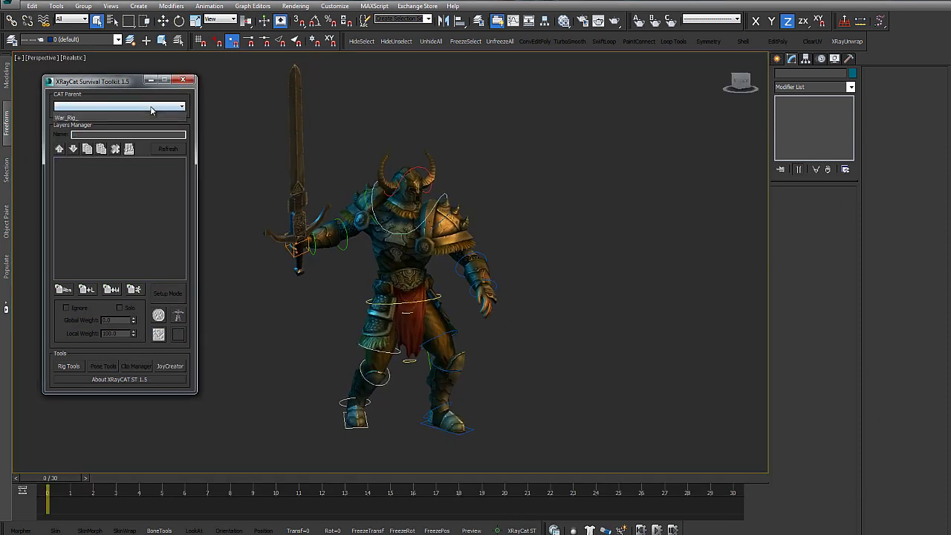
click(100, 118)
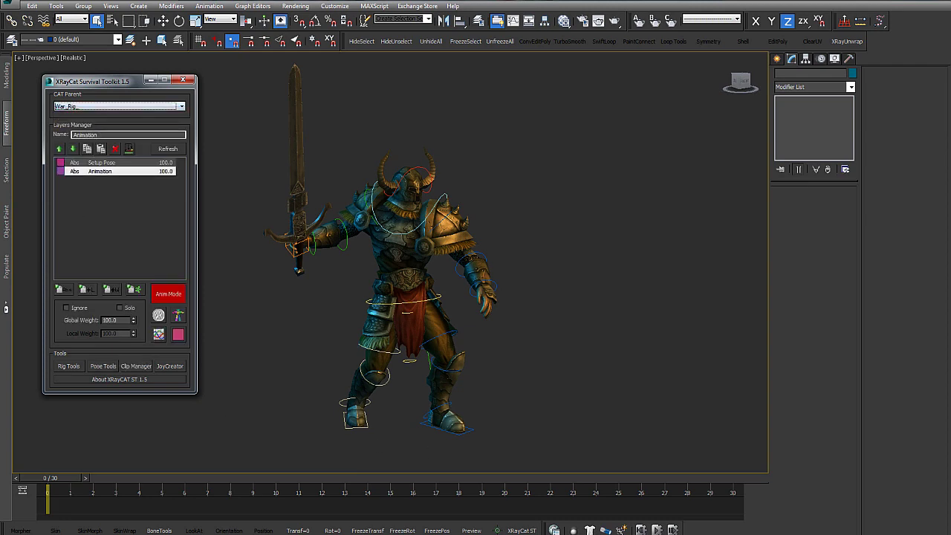
key(slash)
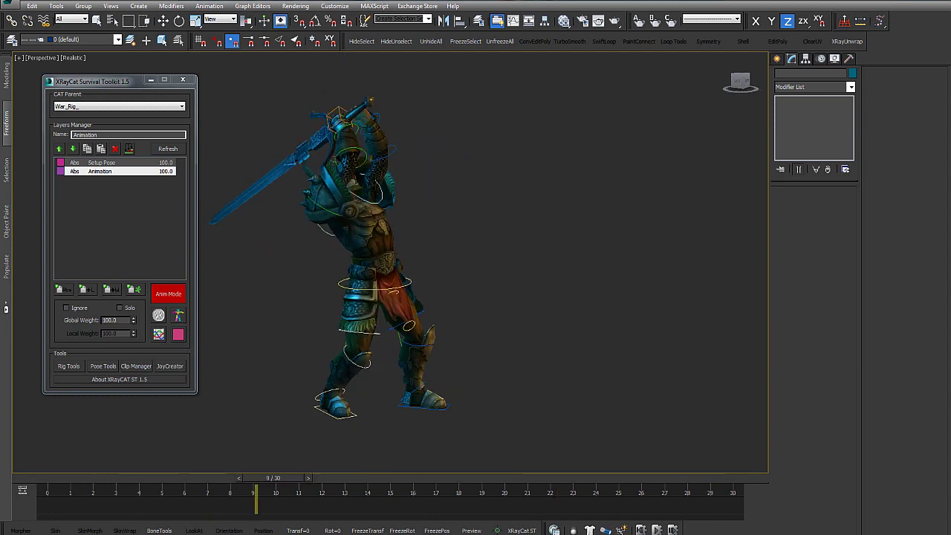
key(slash)
click(106, 365)
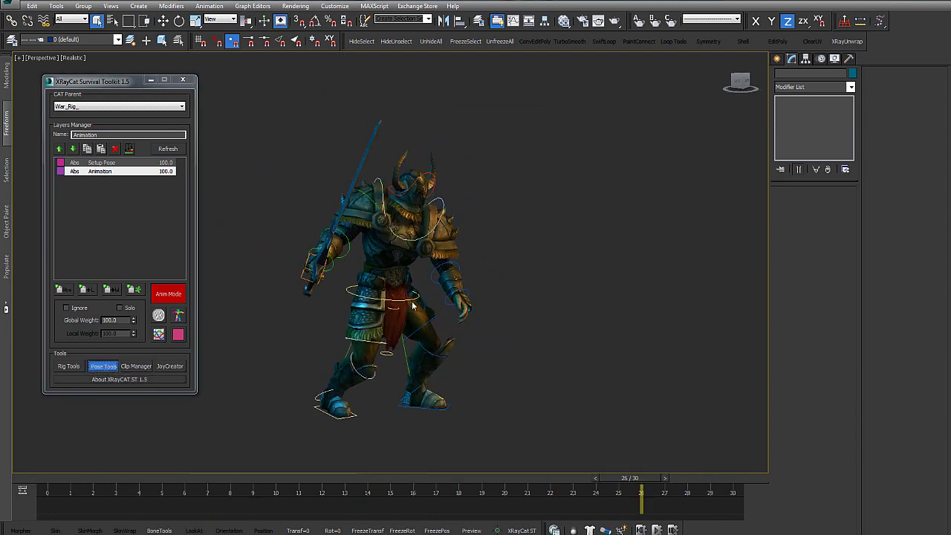
drag(471, 115, 687, 64)
Step: Select pose p4 in Pose Manager and toggle Loop off and back on
click(632, 106)
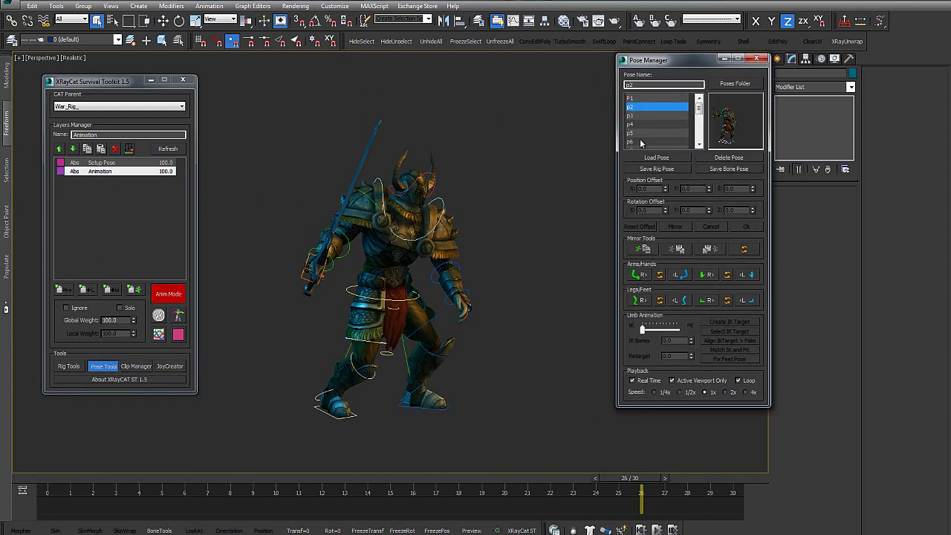
click(643, 124)
drag(133, 83, 118, 83)
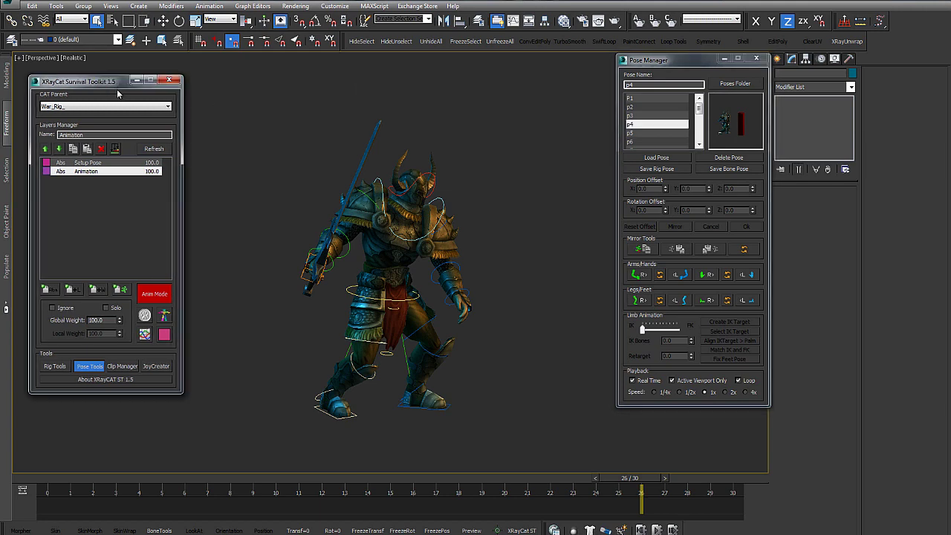
drag(697, 63, 826, 74)
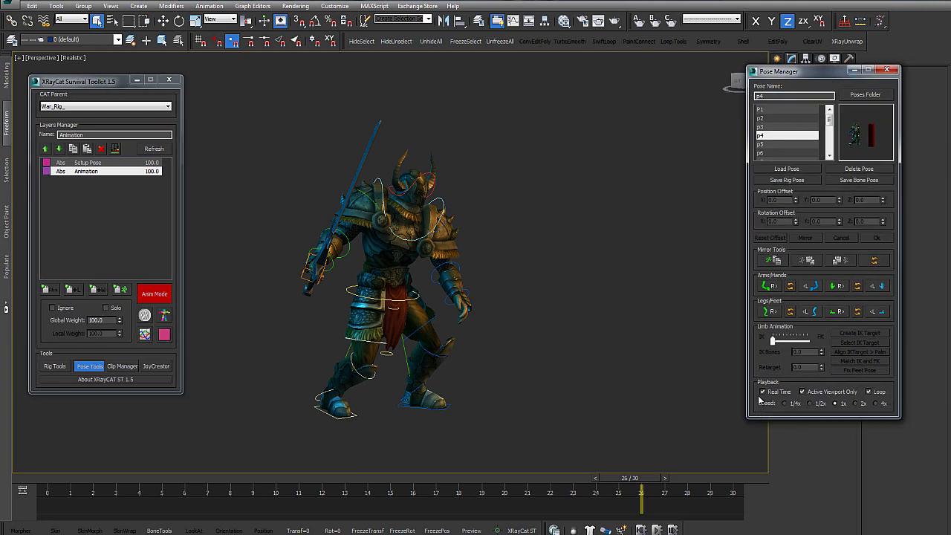
click(866, 391)
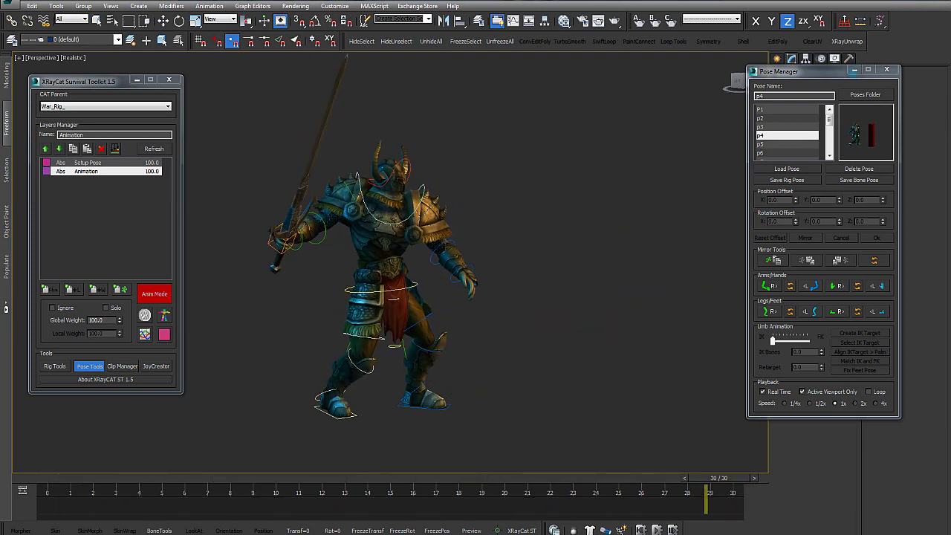
click(873, 390)
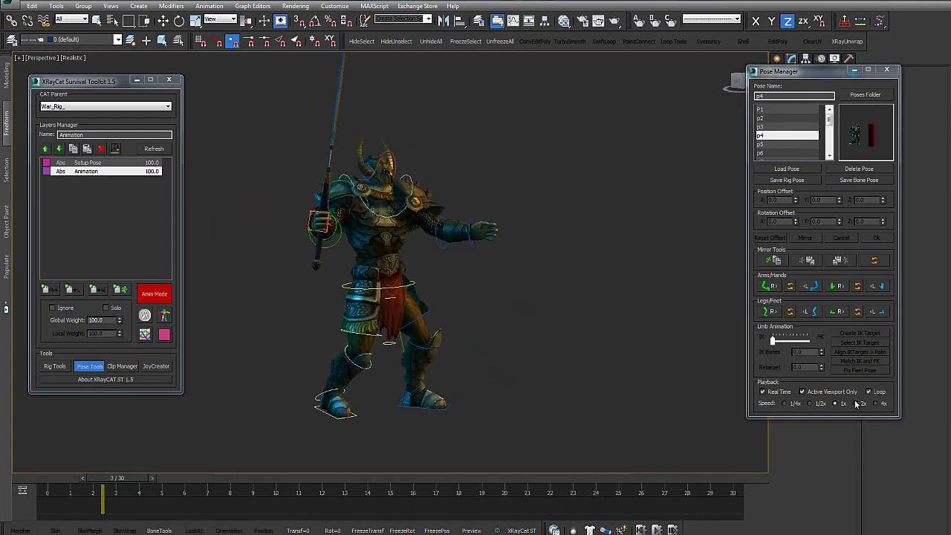
Step: Try 1/2x, 1/4x, 4x and 1x playback speeds, settling on 1/4x
click(810, 403)
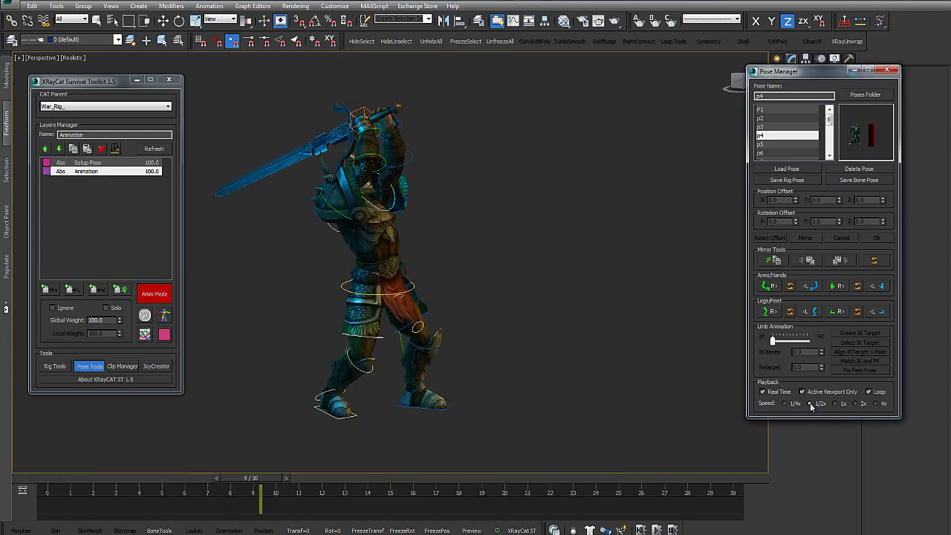
click(786, 403)
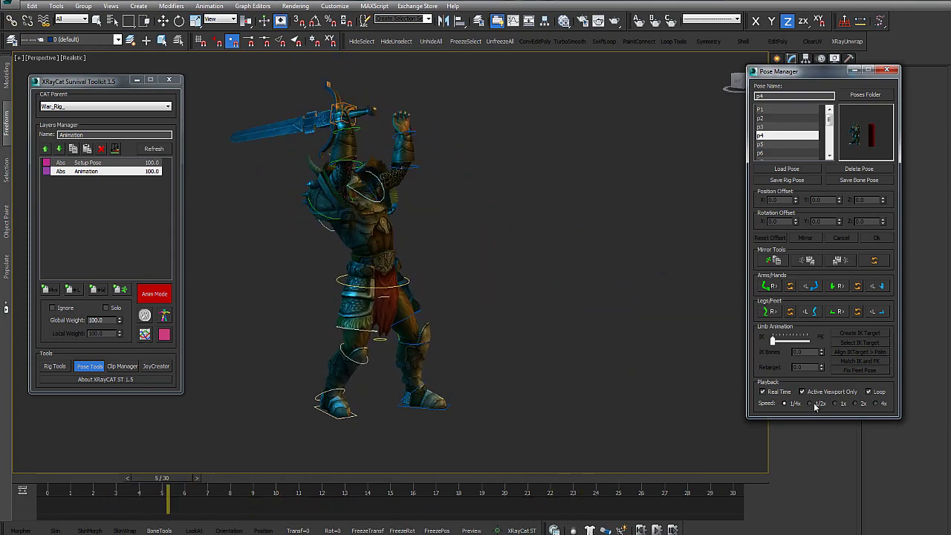
click(875, 404)
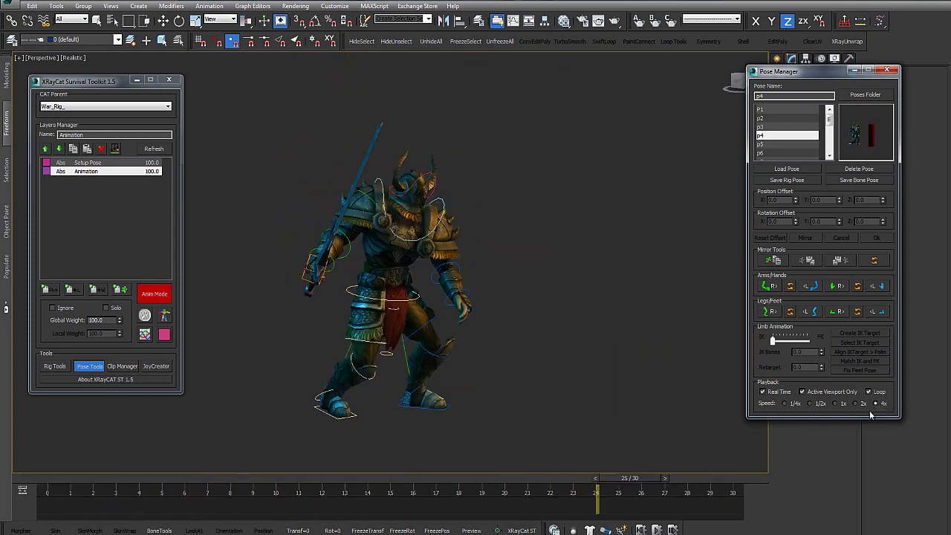
click(835, 403)
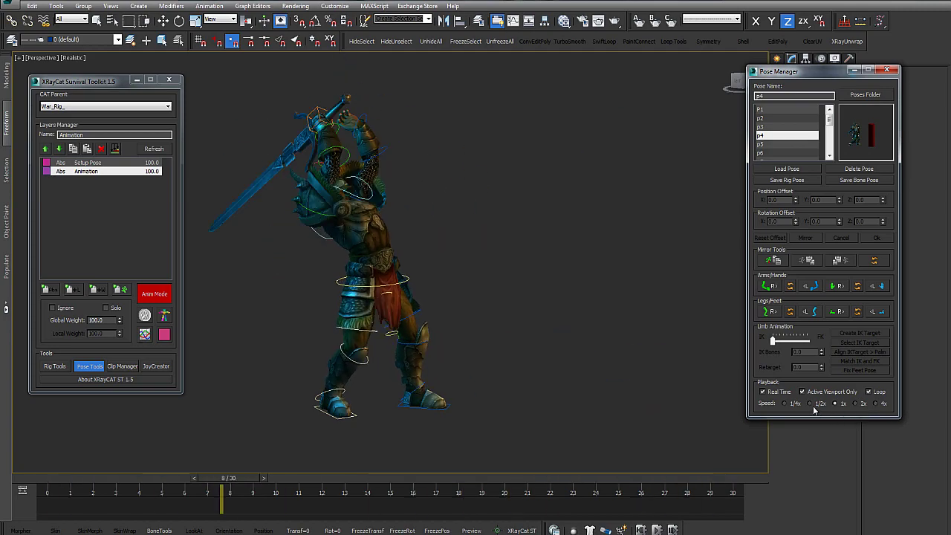
click(785, 403)
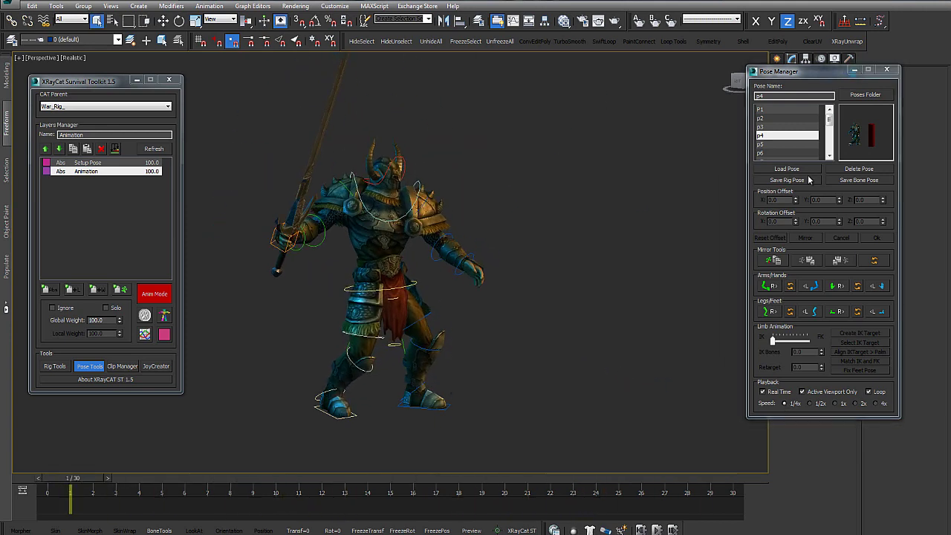
drag(806, 80, 705, 83)
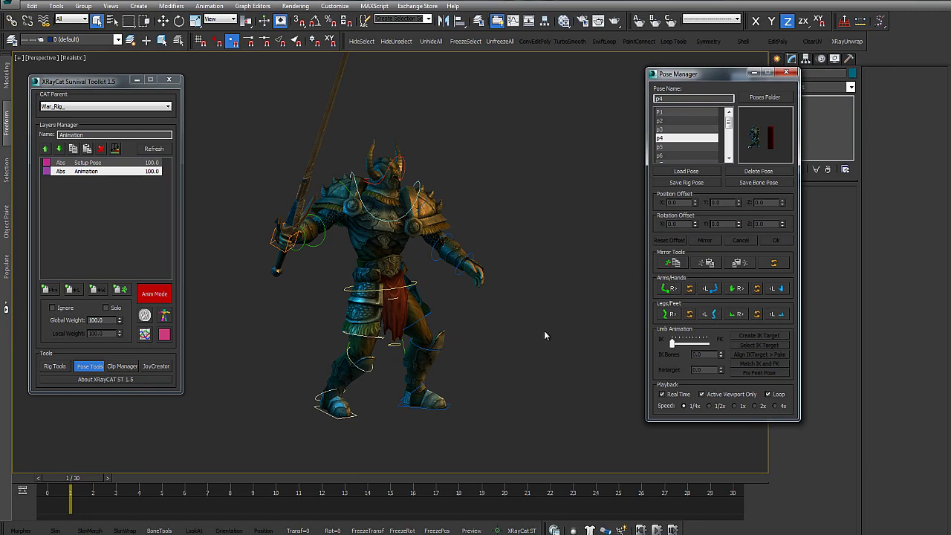